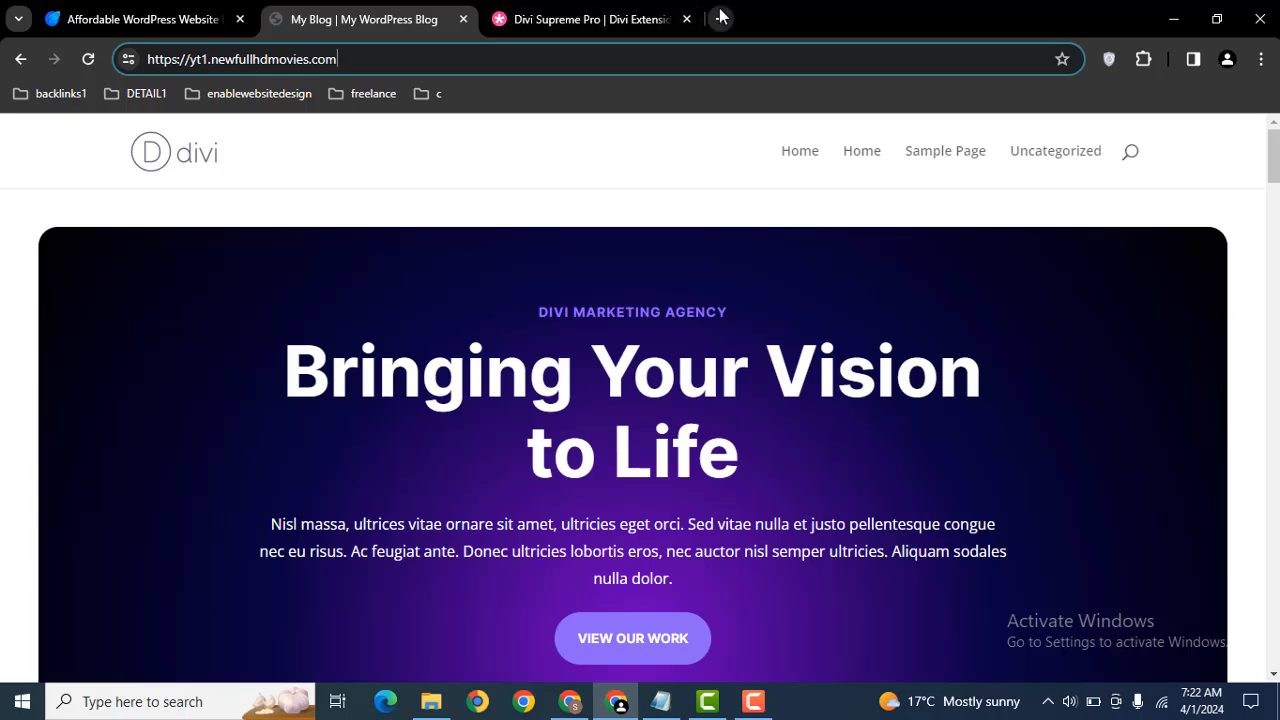
- Open the WordPress admin dashboard of yt1.newfullhdmovies.com in a new tab and go to the page for adding a new plugin
{"action": "left_click", "coordinate": [720, 19]}
{"action": "type", "text": "https://yt1.newfullhdmovies.com/"}
{"action": "key", "text": "Down"}
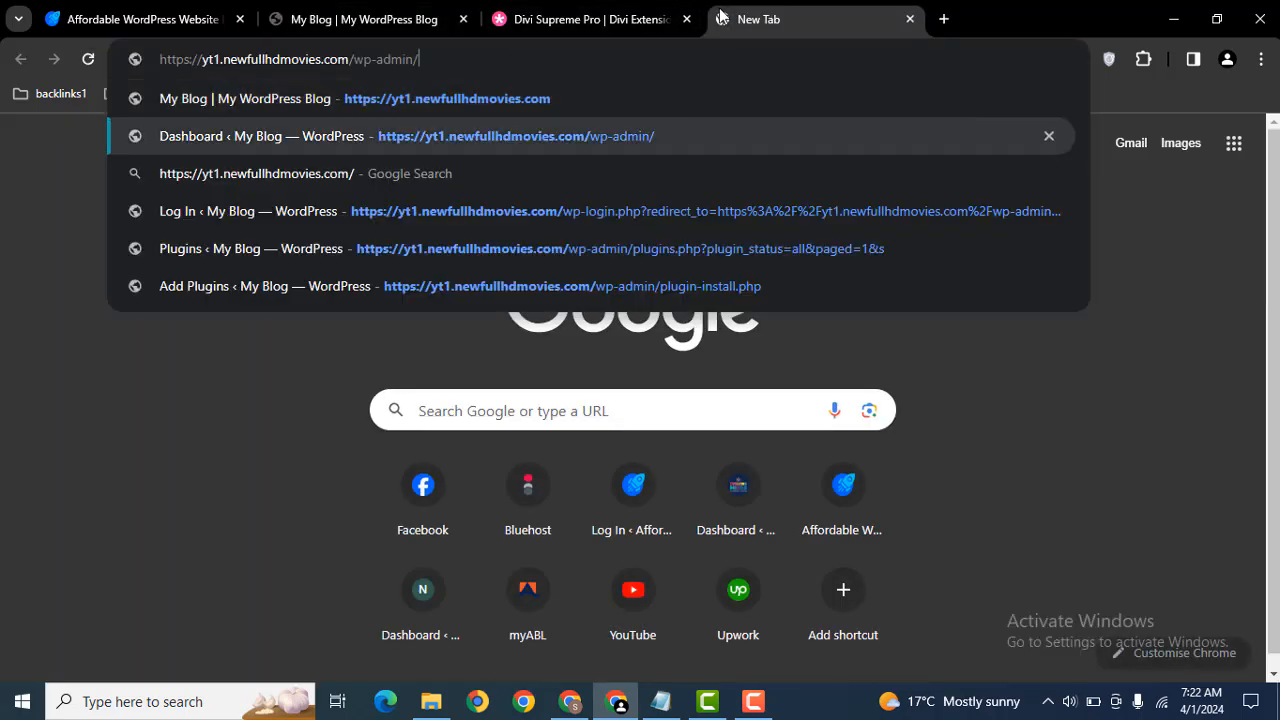
{"action": "key", "text": "Return"}
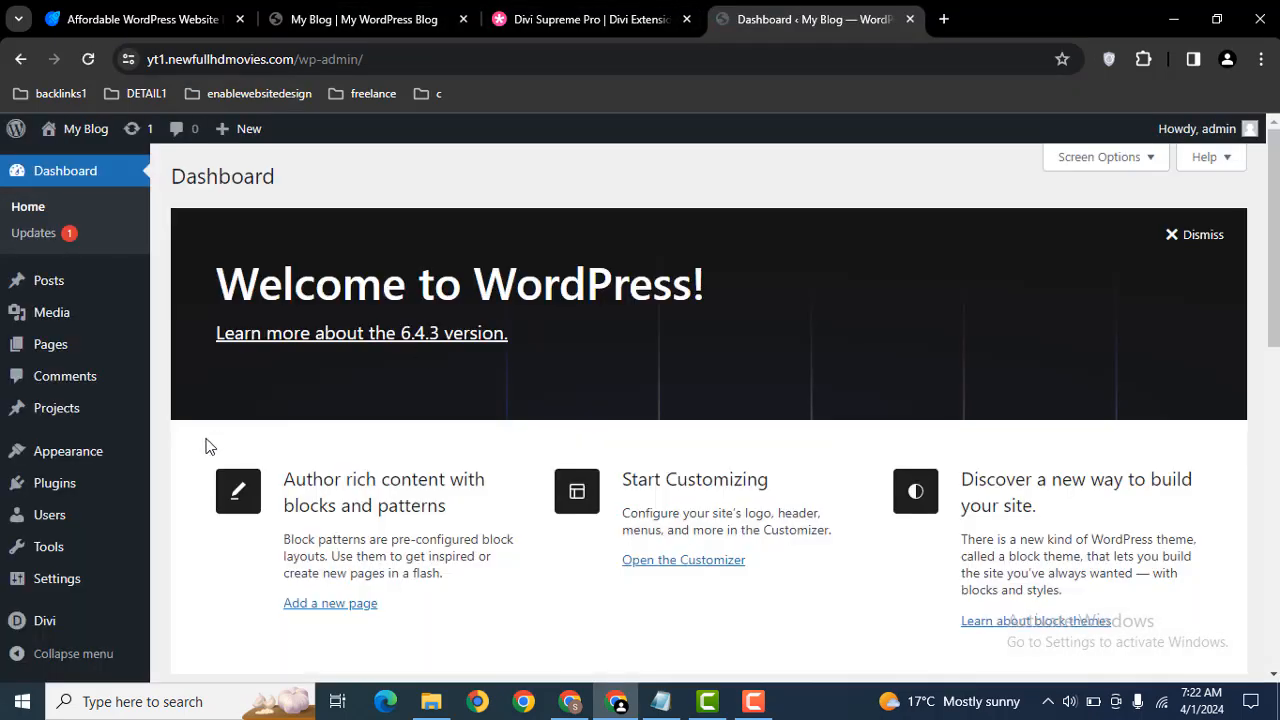
{"action": "mouse_move", "coordinate": [108, 495]}
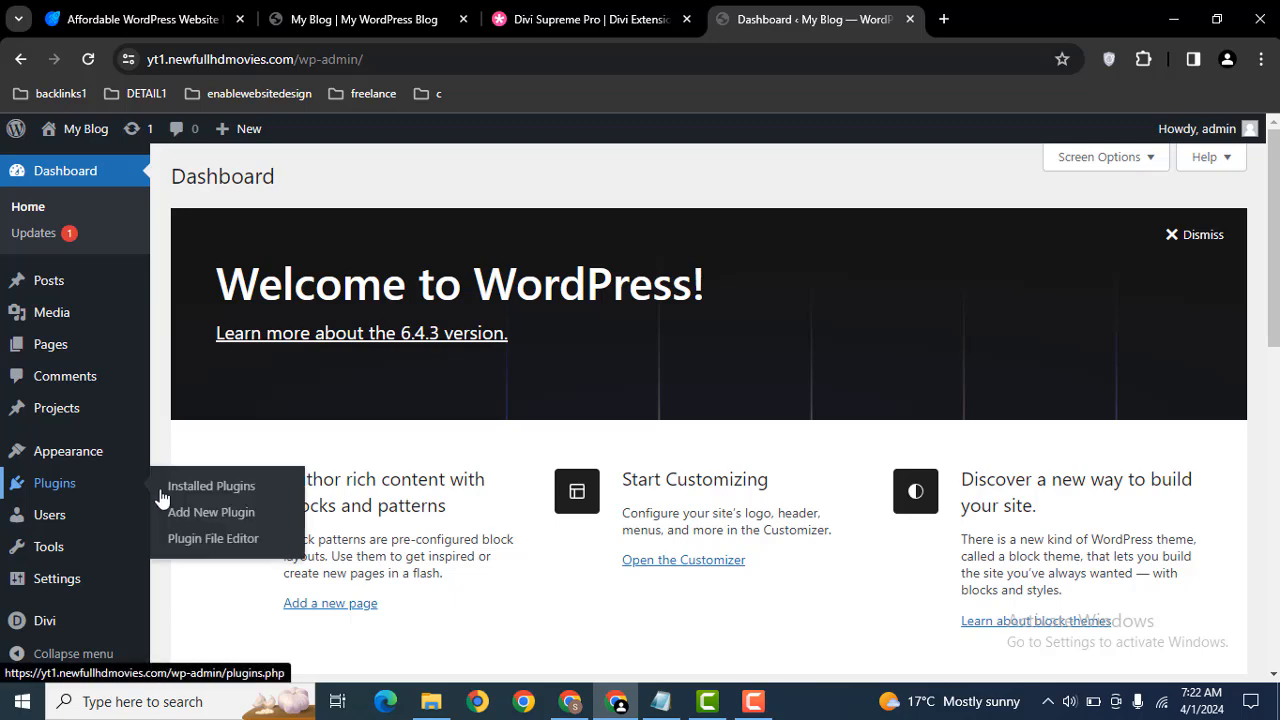
{"action": "left_click", "coordinate": [219, 514]}
- Upload the plugin archive supreme-modules-pro-for-divi_v4.9.95 from the resources folder and install it
{"action": "left_click", "coordinate": [557, 10]}
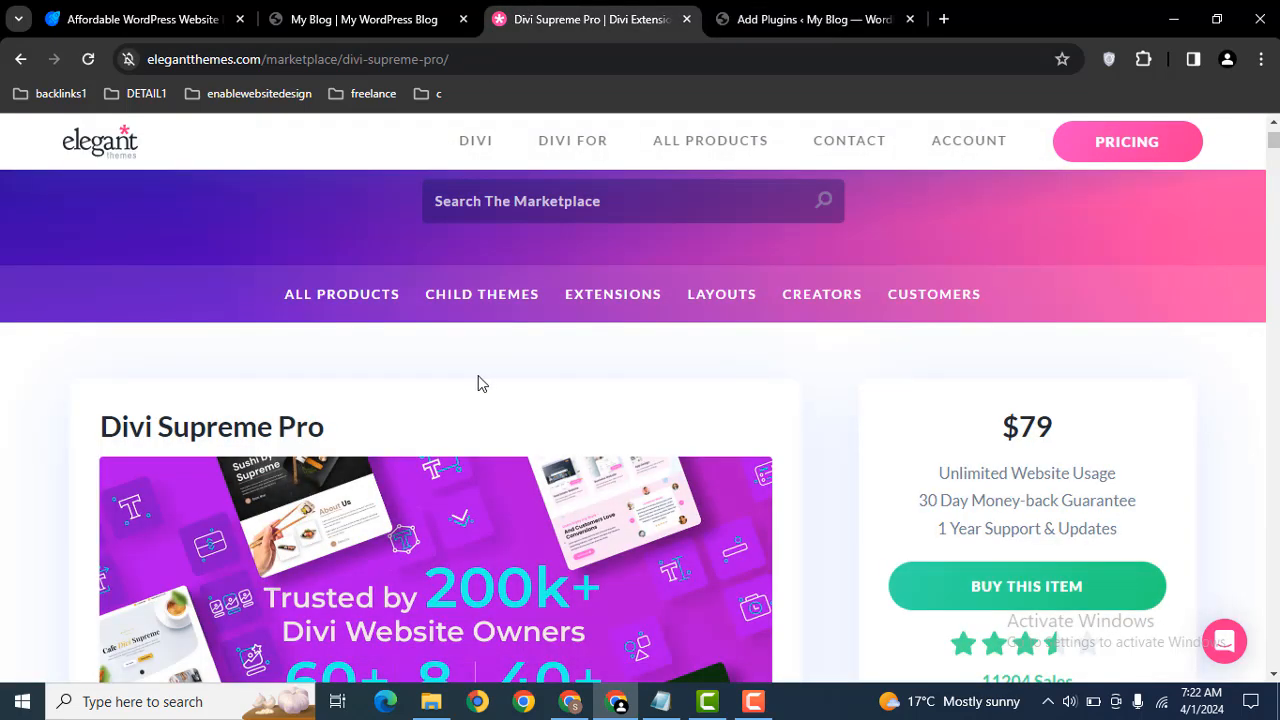
{"action": "left_click", "coordinate": [800, 19]}
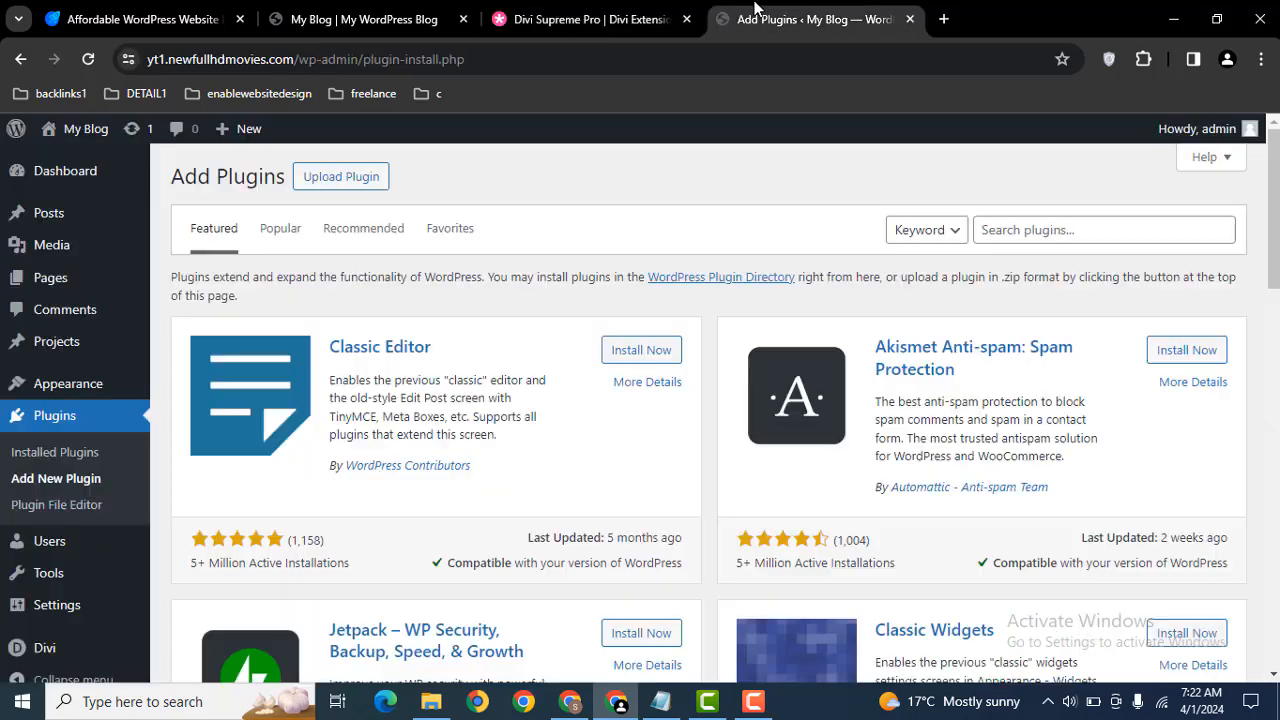
{"action": "left_click", "coordinate": [352, 177]}
{"action": "left_click", "coordinate": [580, 348]}
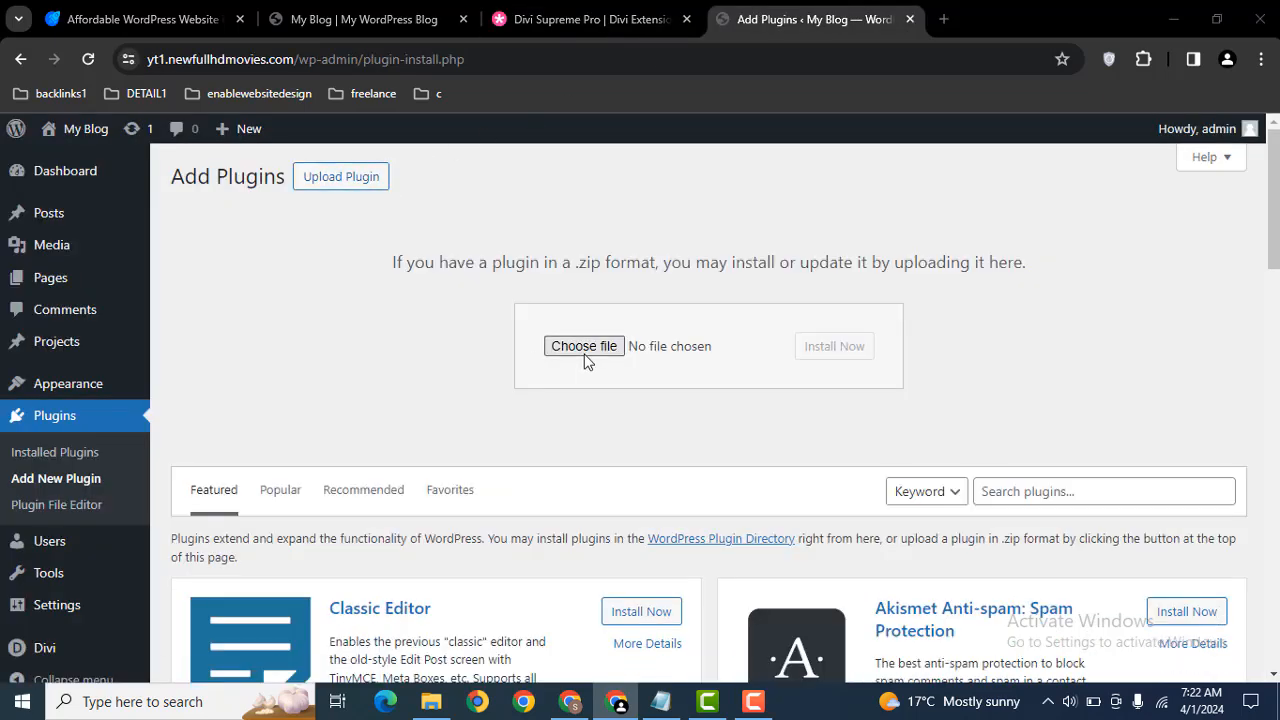
{"action": "scroll", "coordinate": [224, 252], "scroll_direction": "down", "scroll_amount": 10}
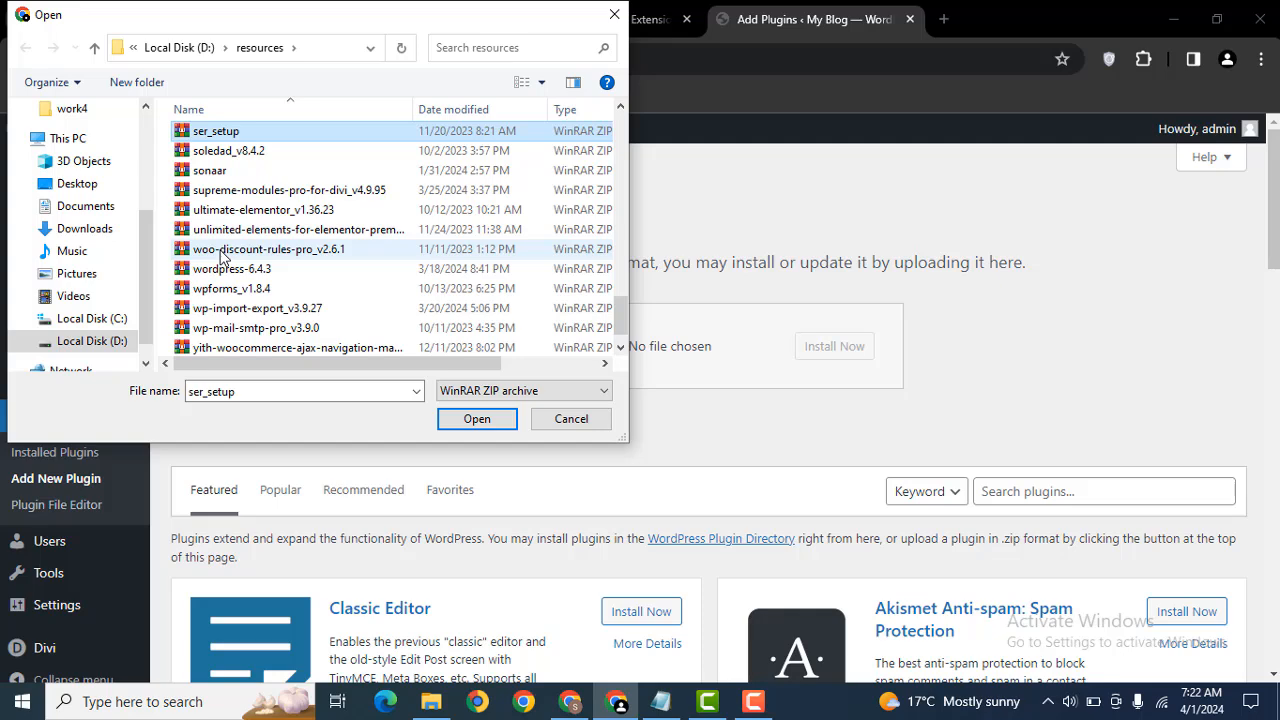
{"action": "left_click", "coordinate": [293, 190]}
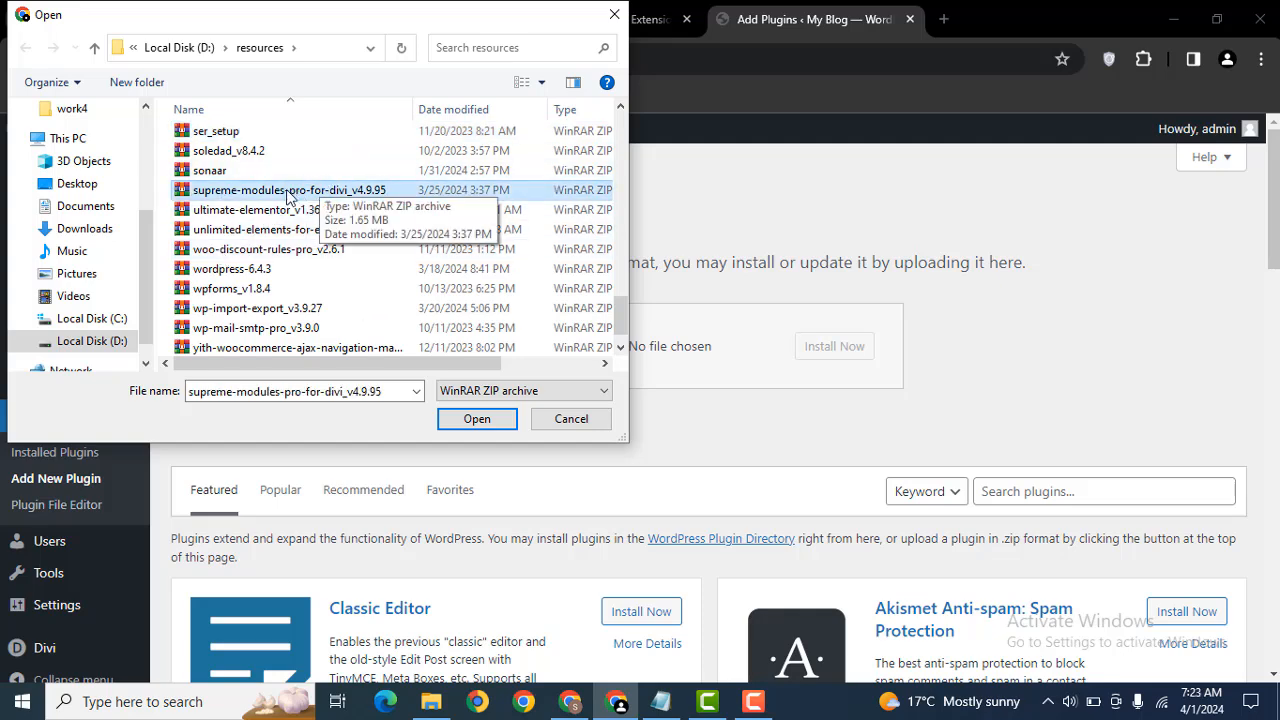
{"action": "double_click", "coordinate": [288, 191]}
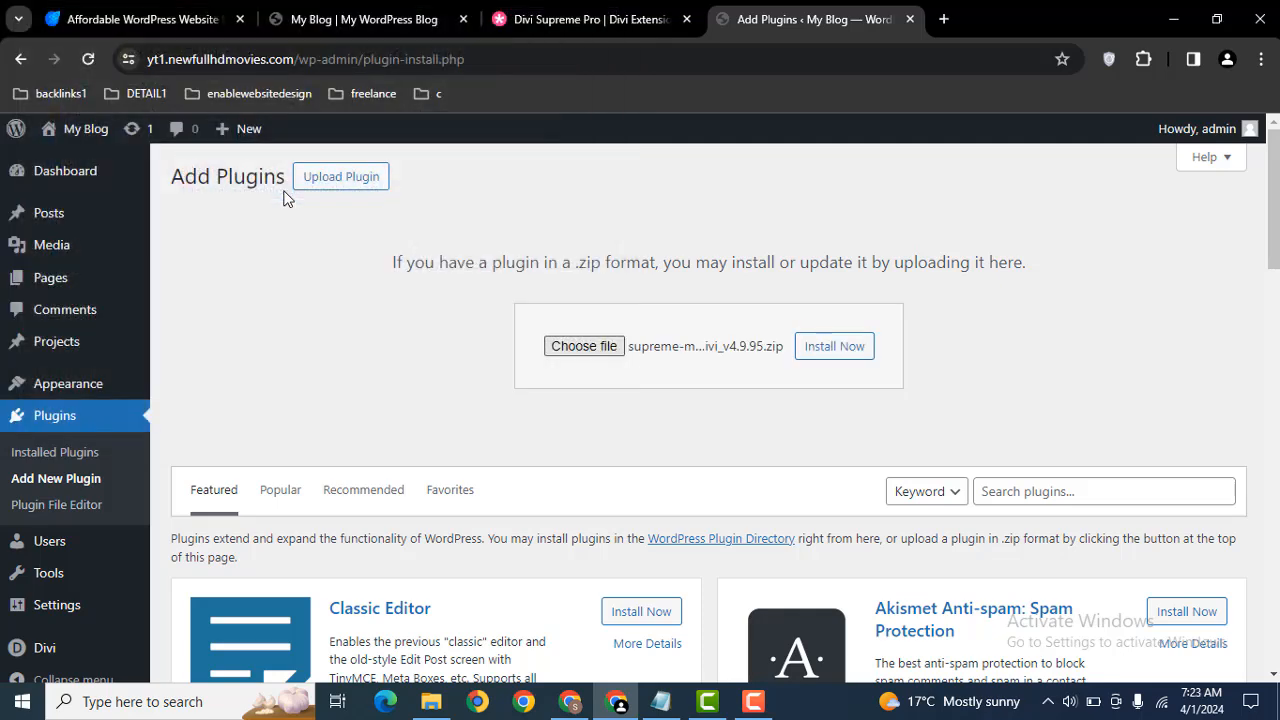
{"action": "left_click", "coordinate": [828, 350]}
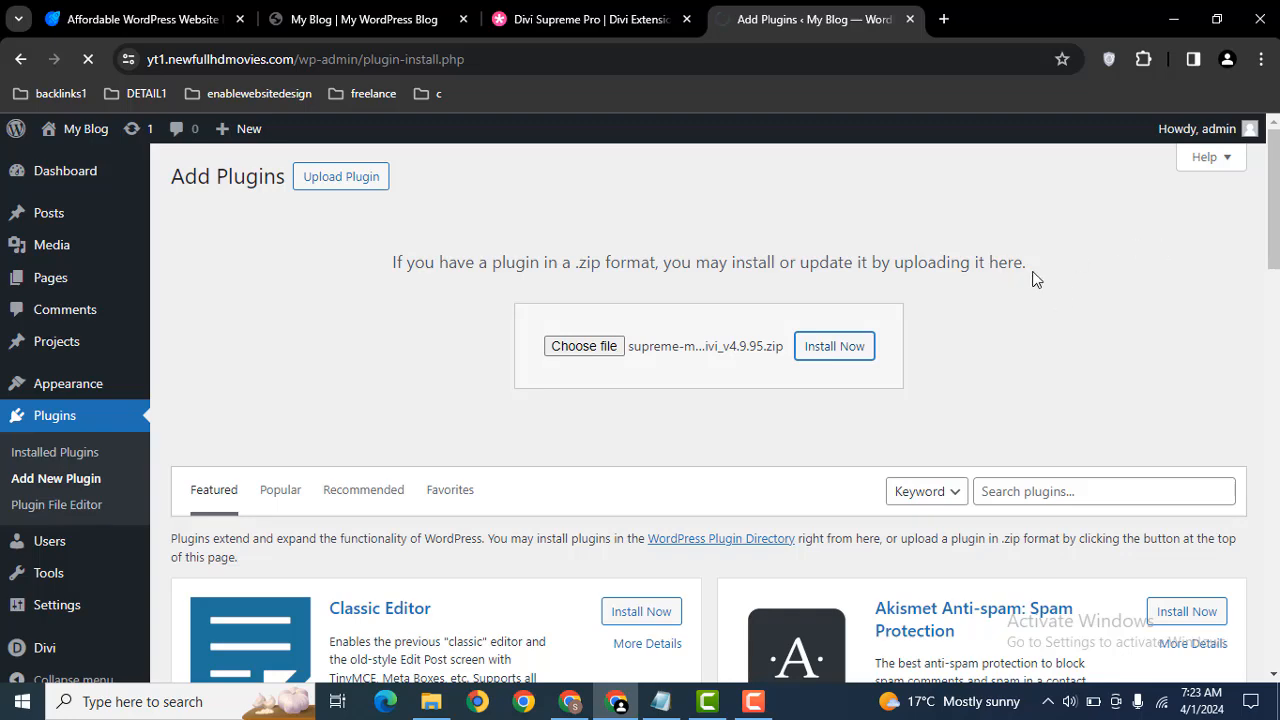
- Review the Divi Modules list on the Divi Supreme Pro marketplace page, then return to the plugin installation
{"action": "left_click", "coordinate": [605, 8]}
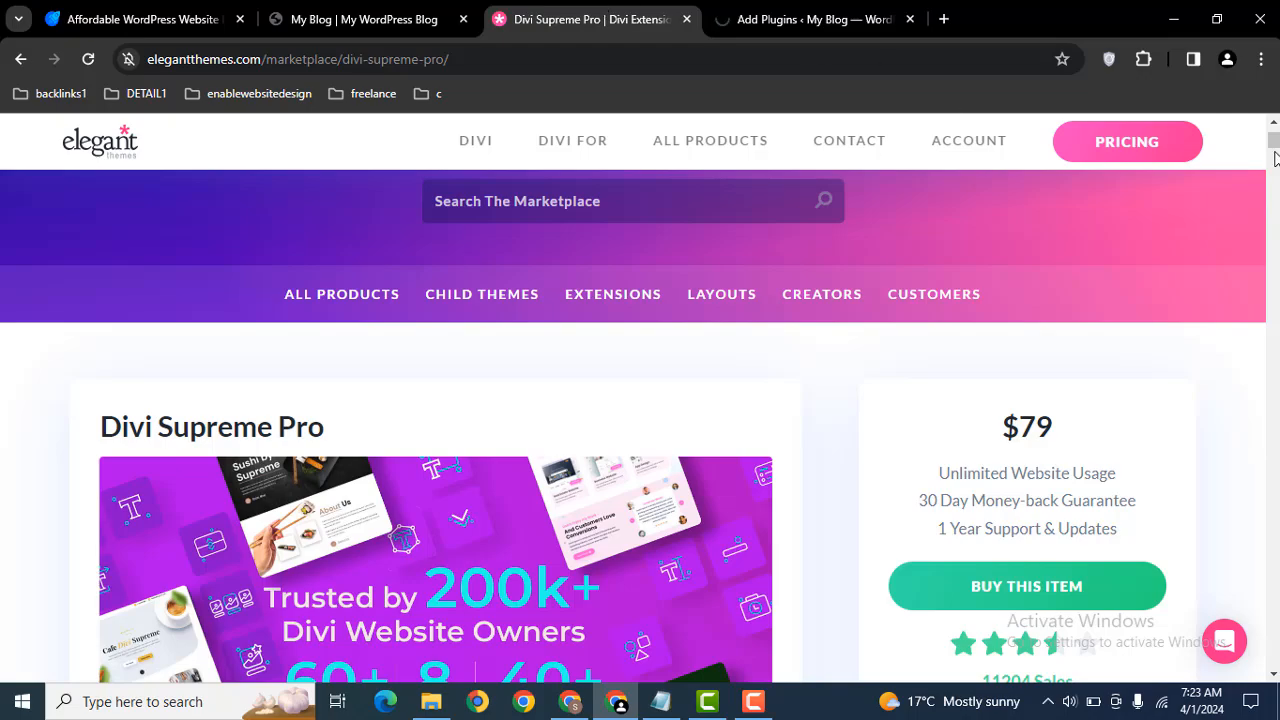
{"action": "left_click_drag", "start_coordinate": [1275, 147], "coordinate": [1274, 235]}
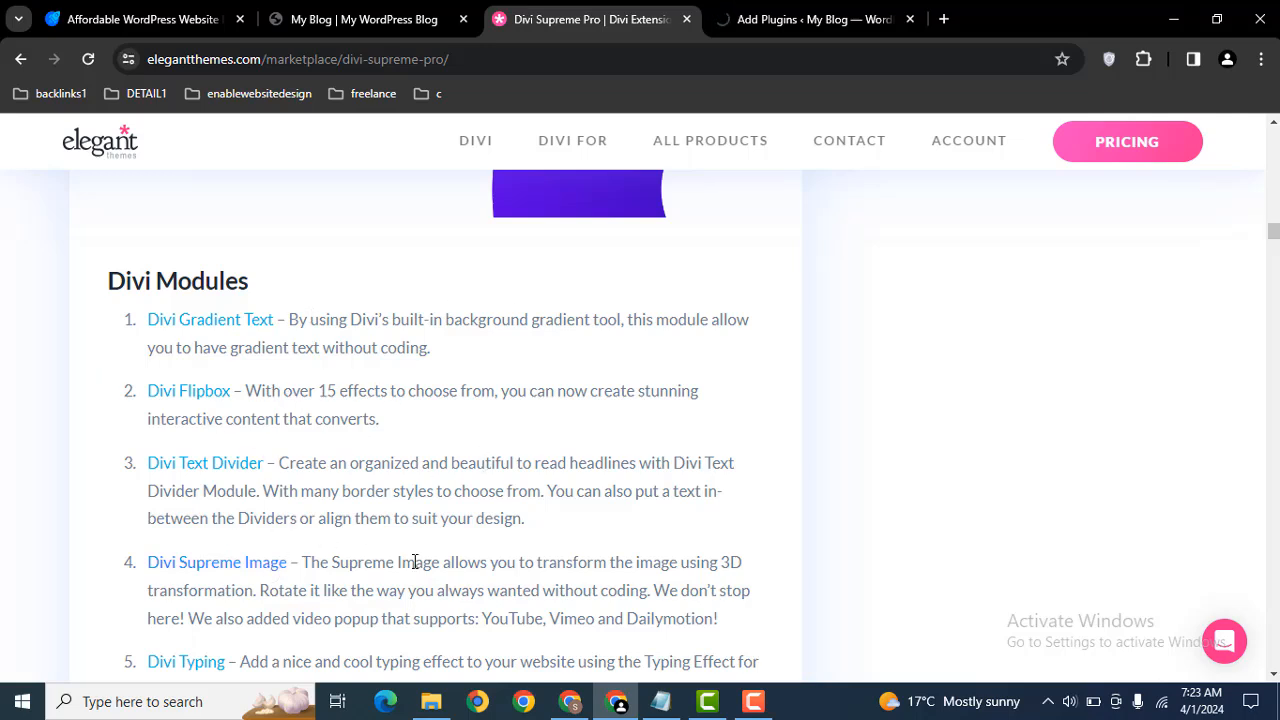
{"action": "left_click", "coordinate": [781, 7]}
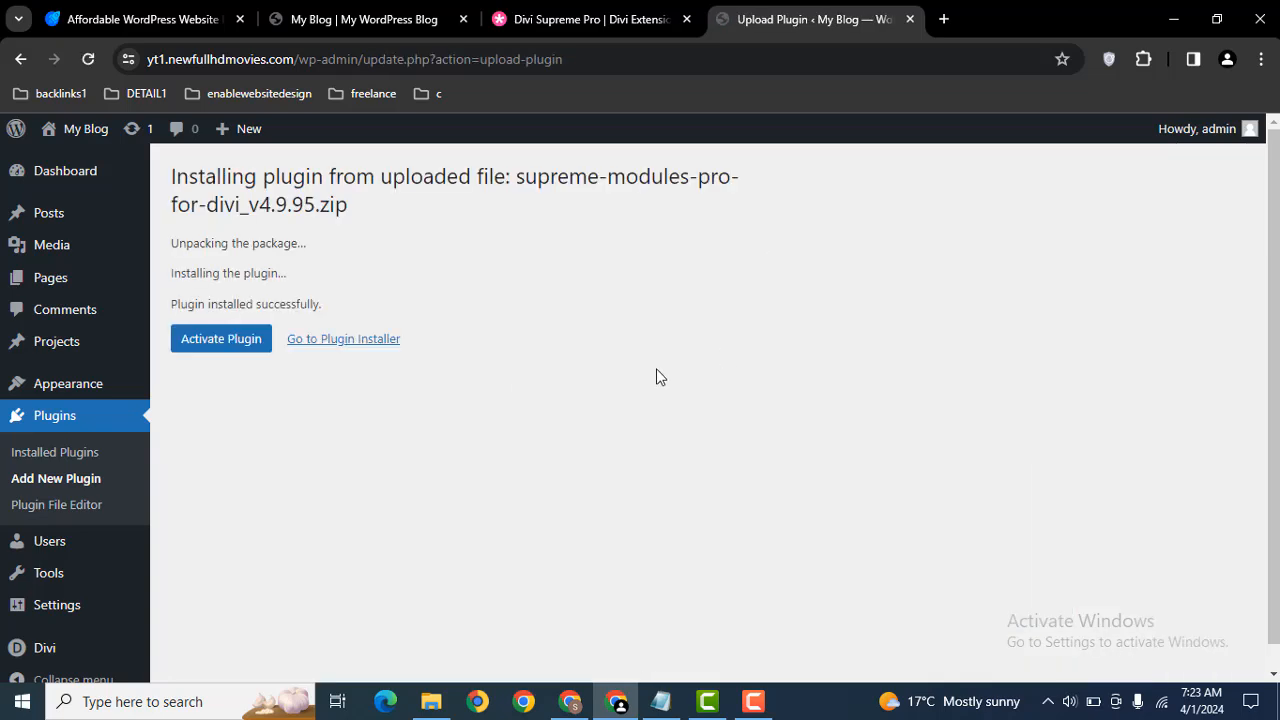
- Activate Divi Supreme Pro, then install and activate the required Divi Supreme Lite plugin
{"action": "left_click", "coordinate": [218, 345]}
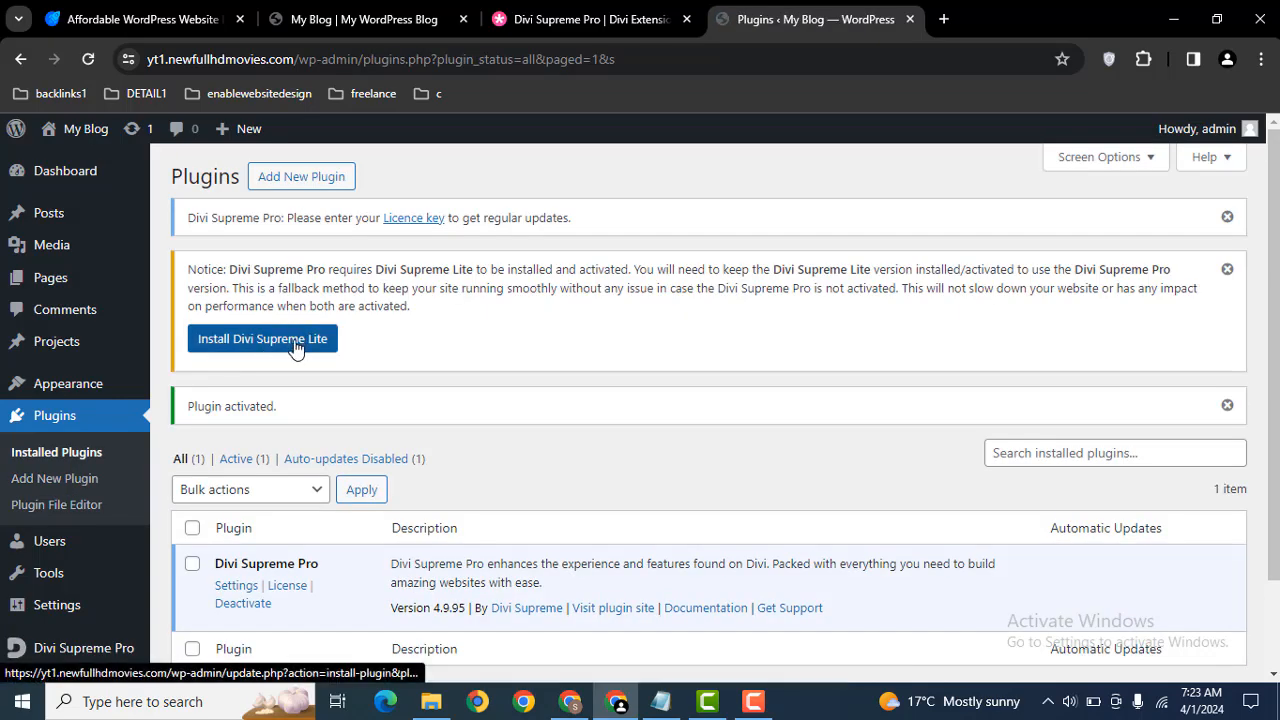
{"action": "left_click", "coordinate": [293, 342]}
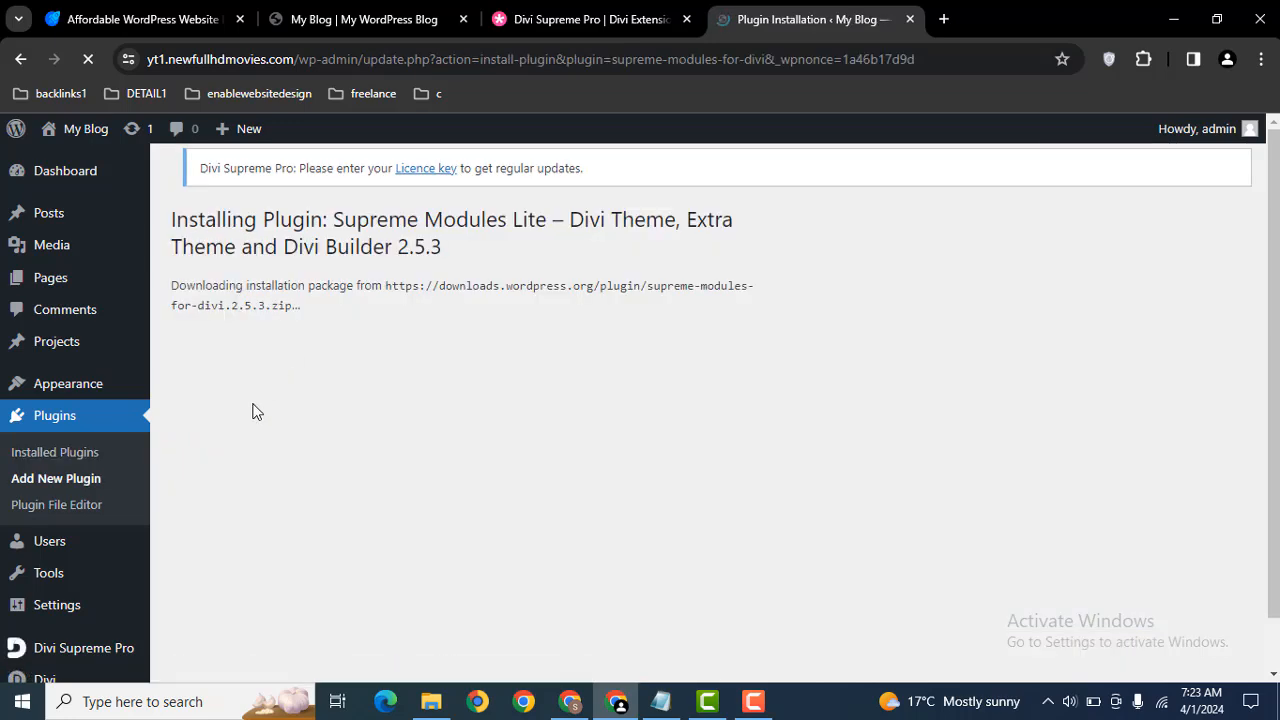
{"action": "left_click", "coordinate": [241, 433]}
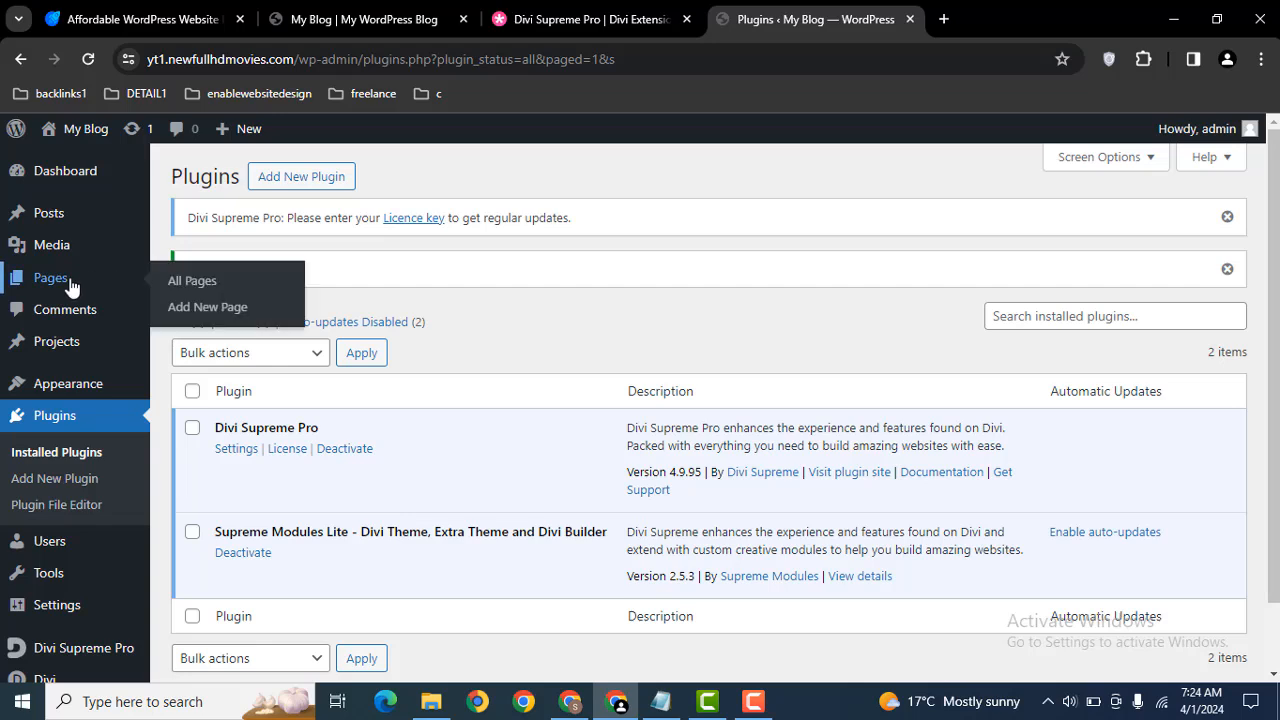
- From the list of pages, open the Home page in the Divi builder and its live view in separate tabs
{"action": "left_click", "coordinate": [72, 287]}
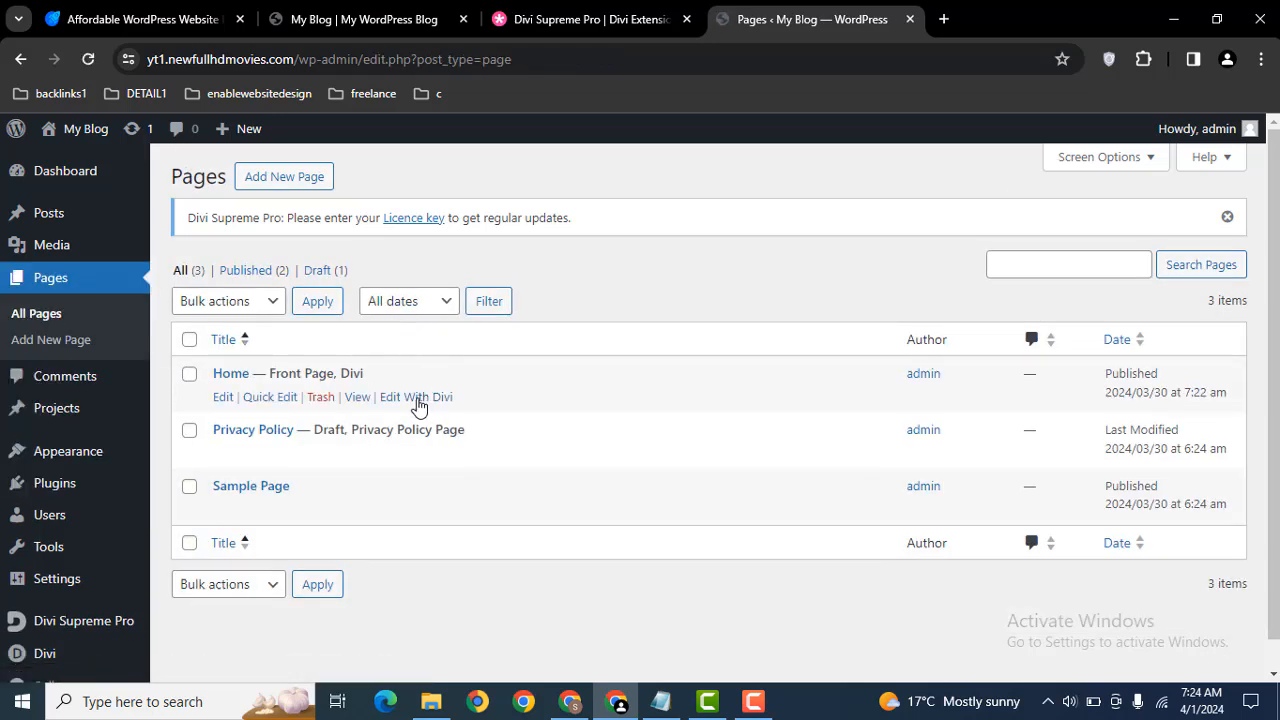
{"action": "left_click", "coordinate": [416, 399]}
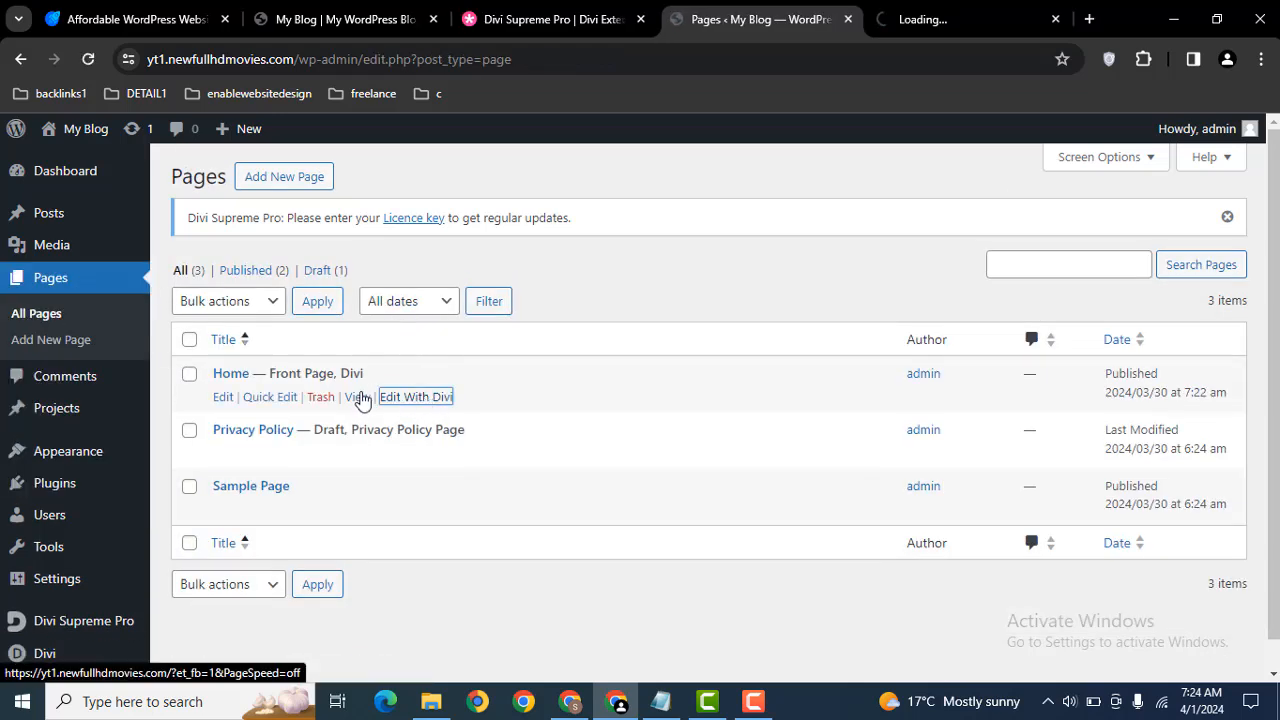
{"action": "left_click", "coordinate": [358, 398], "text": "ctrl"}
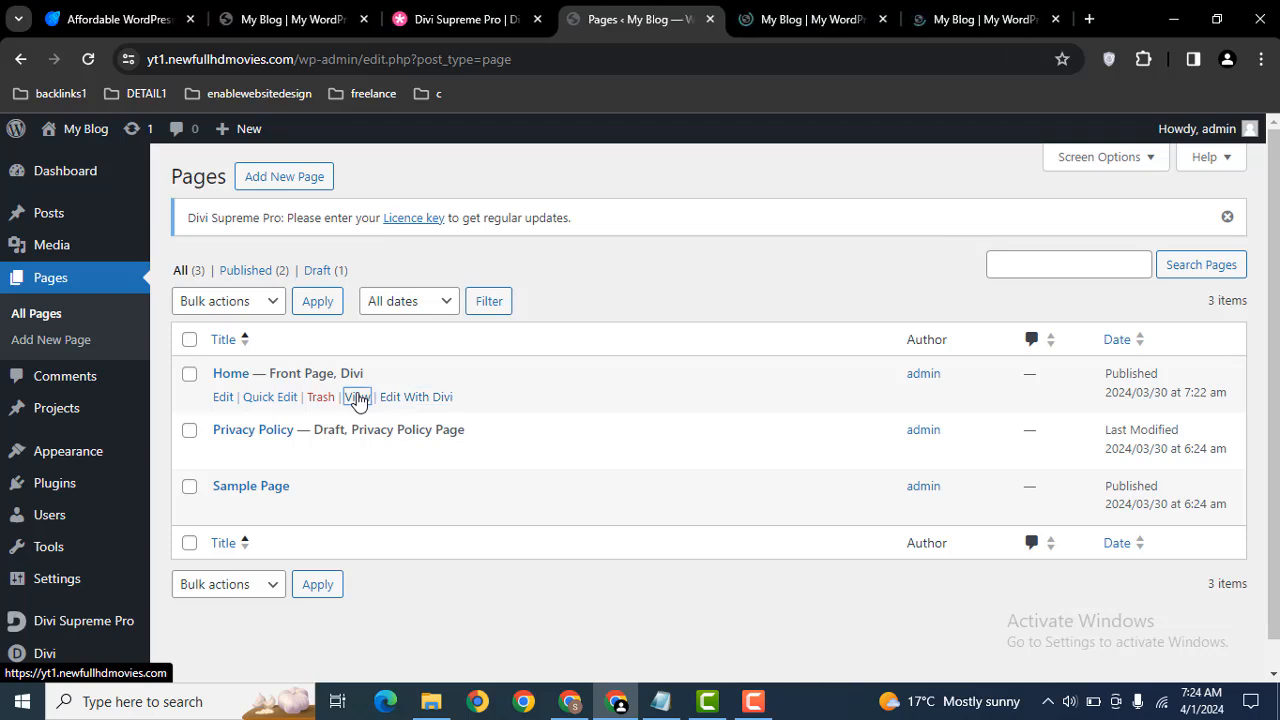
- Look through the live Home page from the hero banner down past the services cards
{"action": "left_click", "coordinate": [851, 8]}
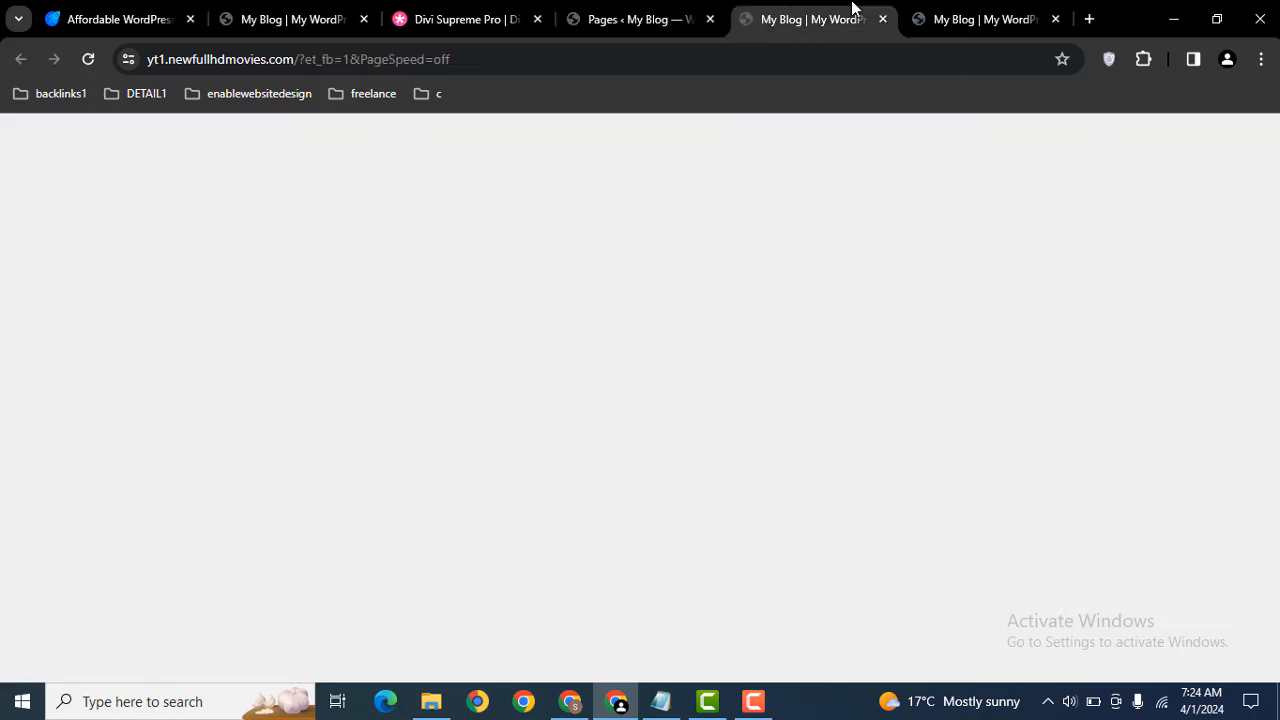
{"action": "left_click", "coordinate": [953, 8]}
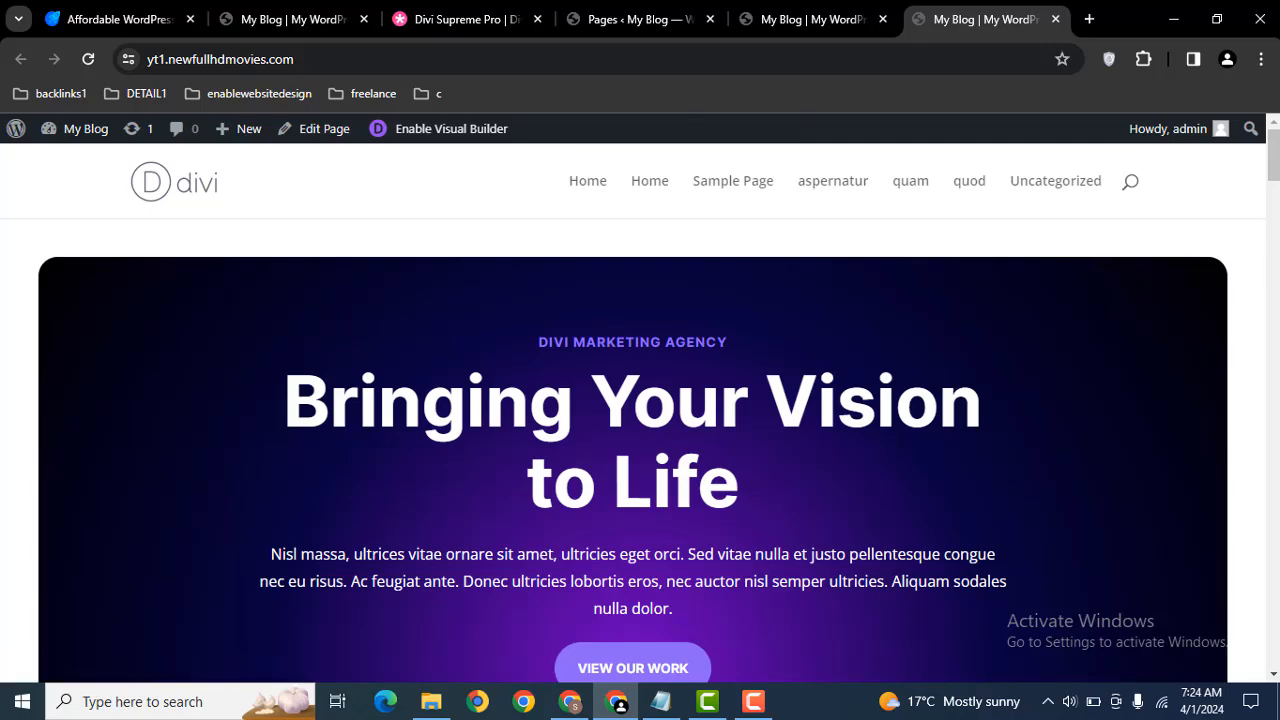
{"action": "scroll", "coordinate": [640, 420], "scroll_direction": "down", "scroll_amount": 10}
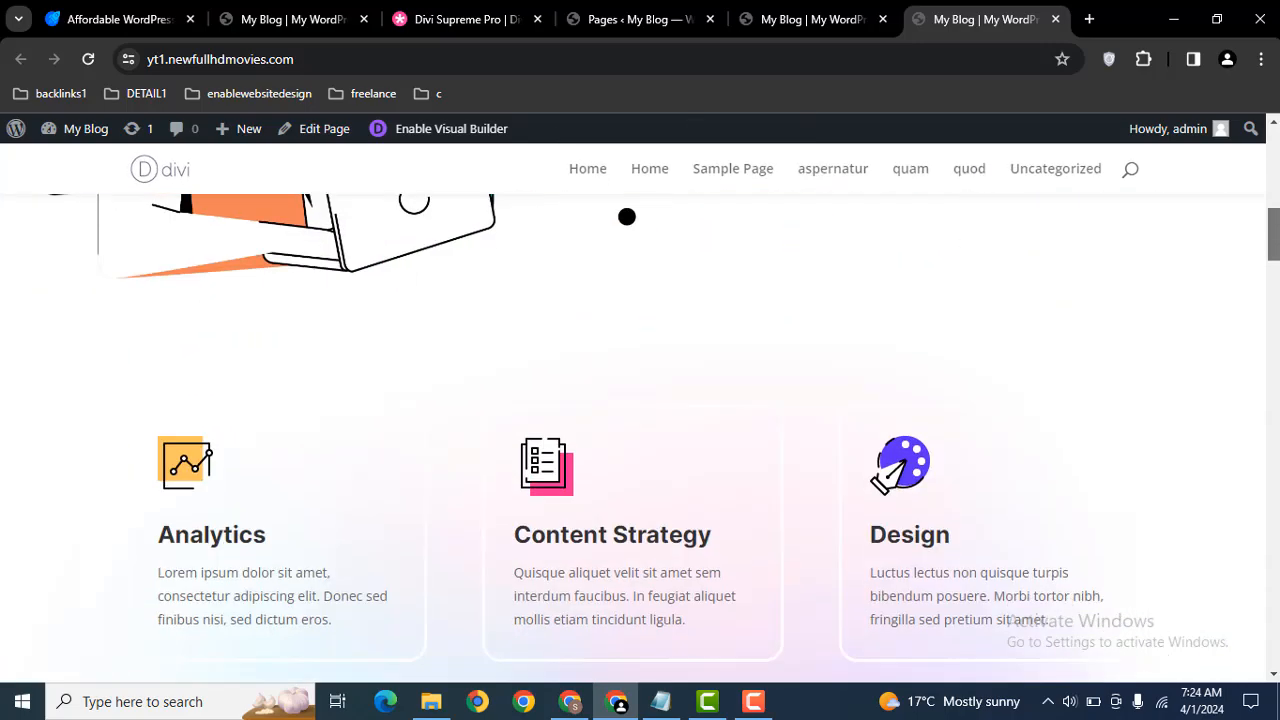
{"action": "scroll", "coordinate": [626, 216], "scroll_direction": "down", "scroll_amount": 3}
{"action": "scroll", "coordinate": [626, 216], "scroll_direction": "up", "scroll_amount": 10}
- In the Divi builder, insert a regular section with a row of three equal columns below the services cards
{"action": "left_click", "coordinate": [825, 12]}
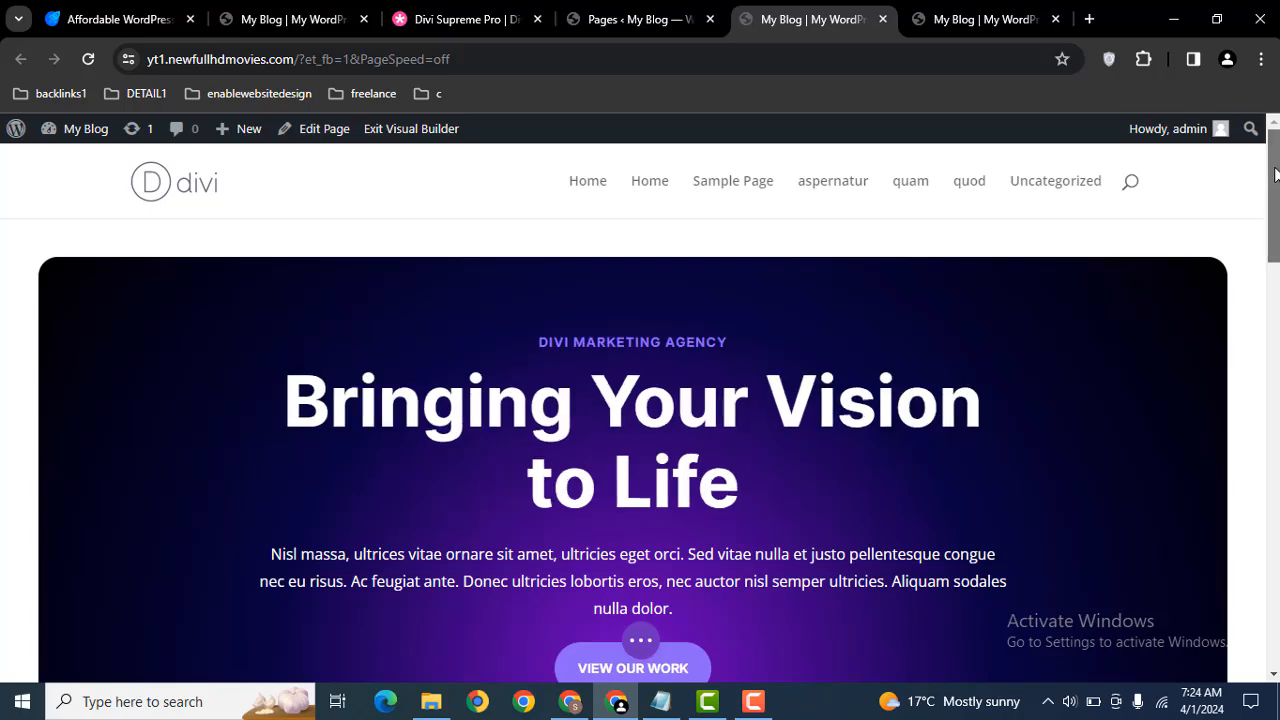
{"action": "left_click_drag", "start_coordinate": [1275, 162], "coordinate": [1277, 498]}
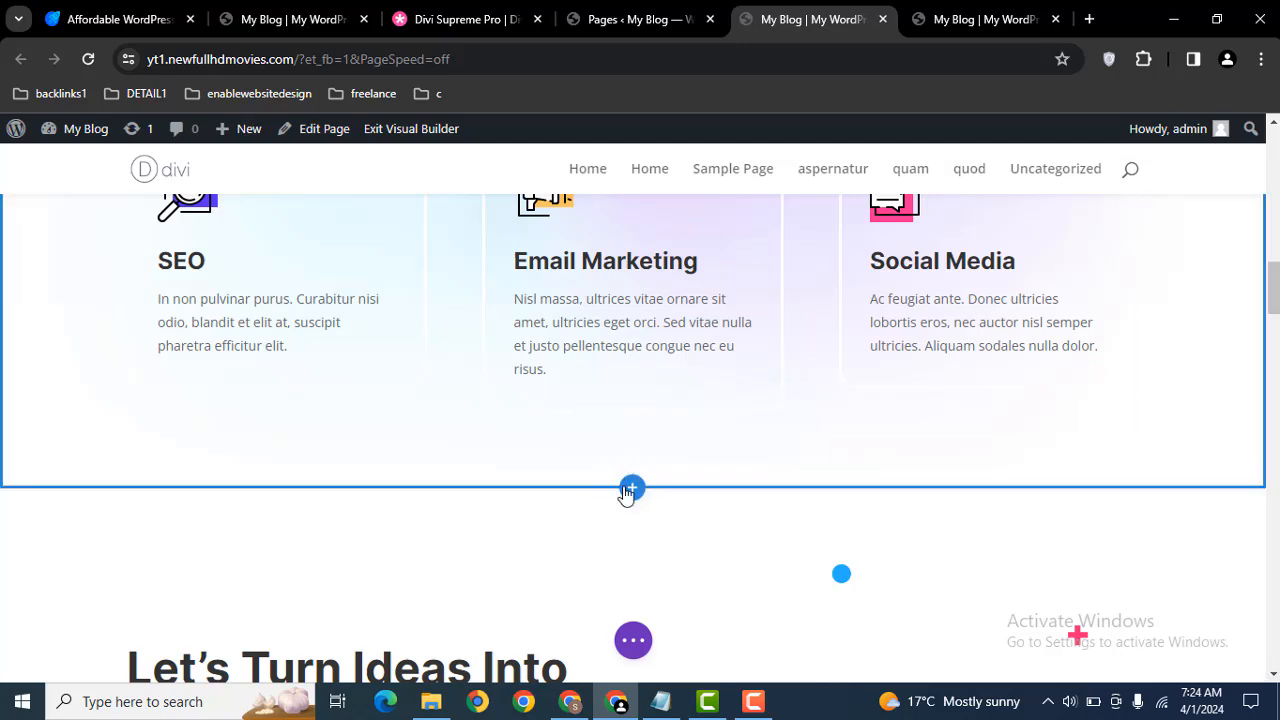
{"action": "left_click", "coordinate": [628, 490]}
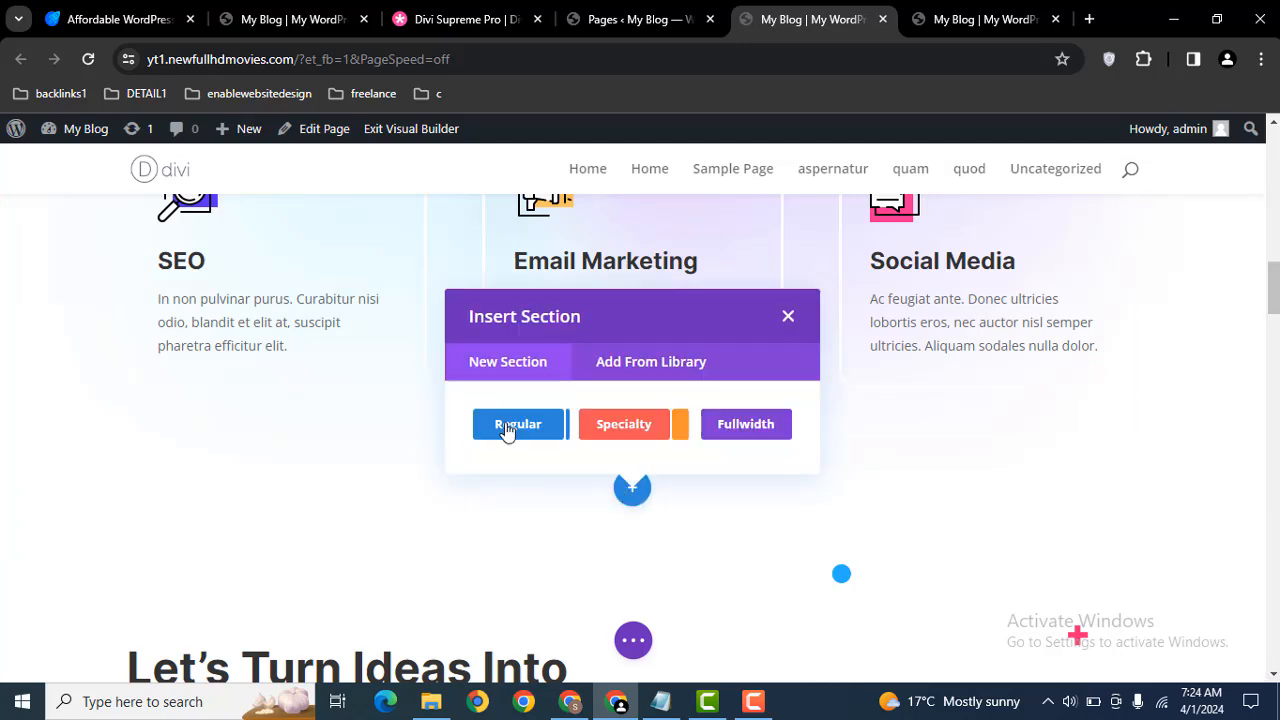
{"action": "left_click", "coordinate": [507, 428]}
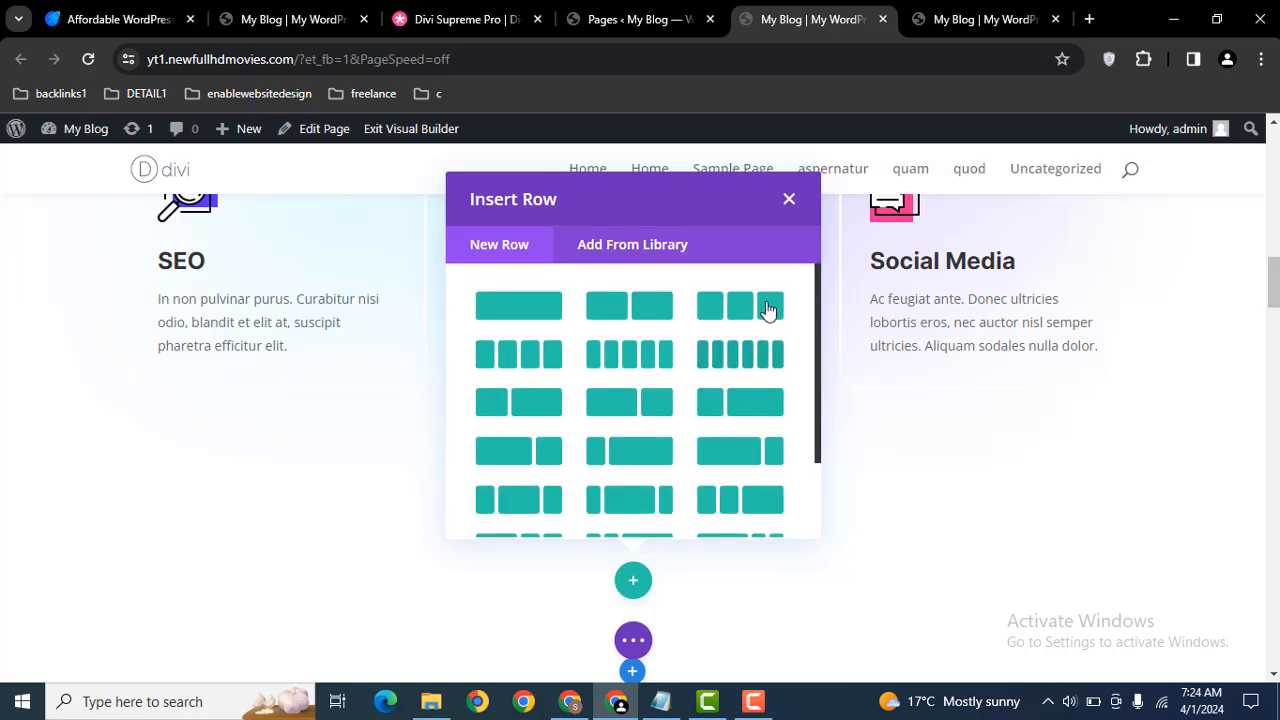
{"action": "left_click", "coordinate": [740, 306]}
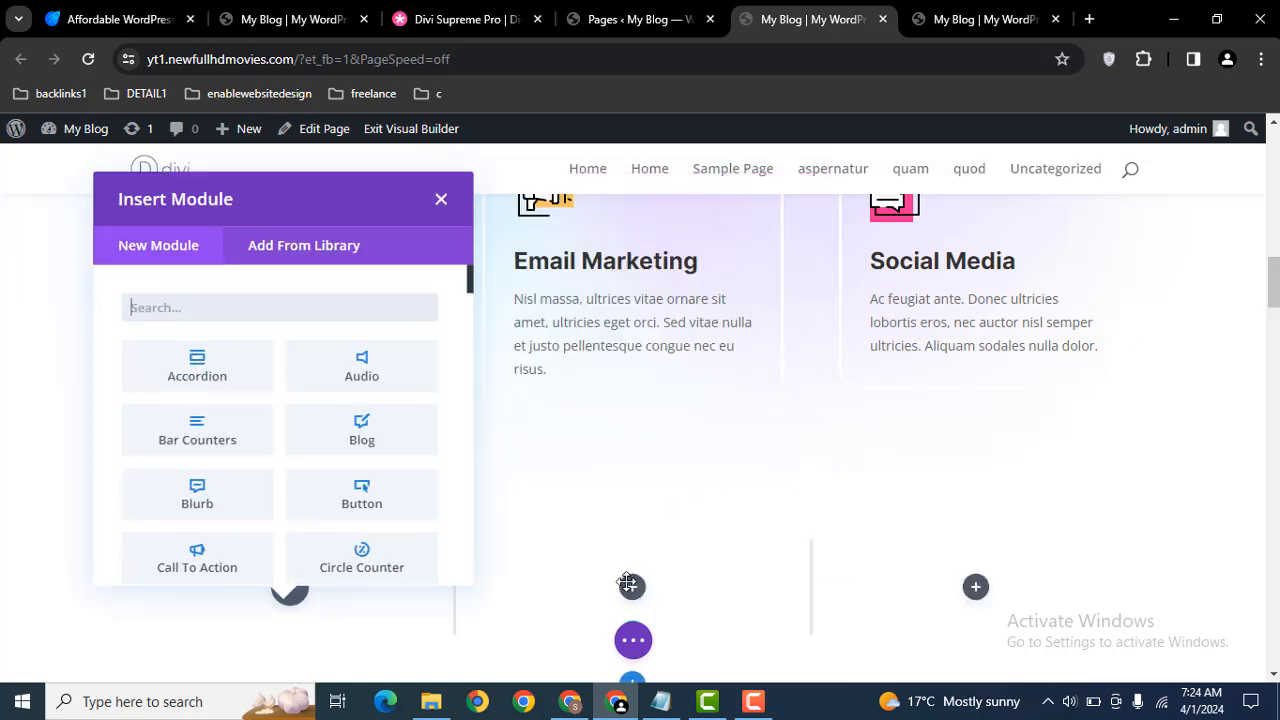
- Insert a Supreme Floating Multi Images module in the middle column of the new row
{"action": "left_click", "coordinate": [630, 586]}
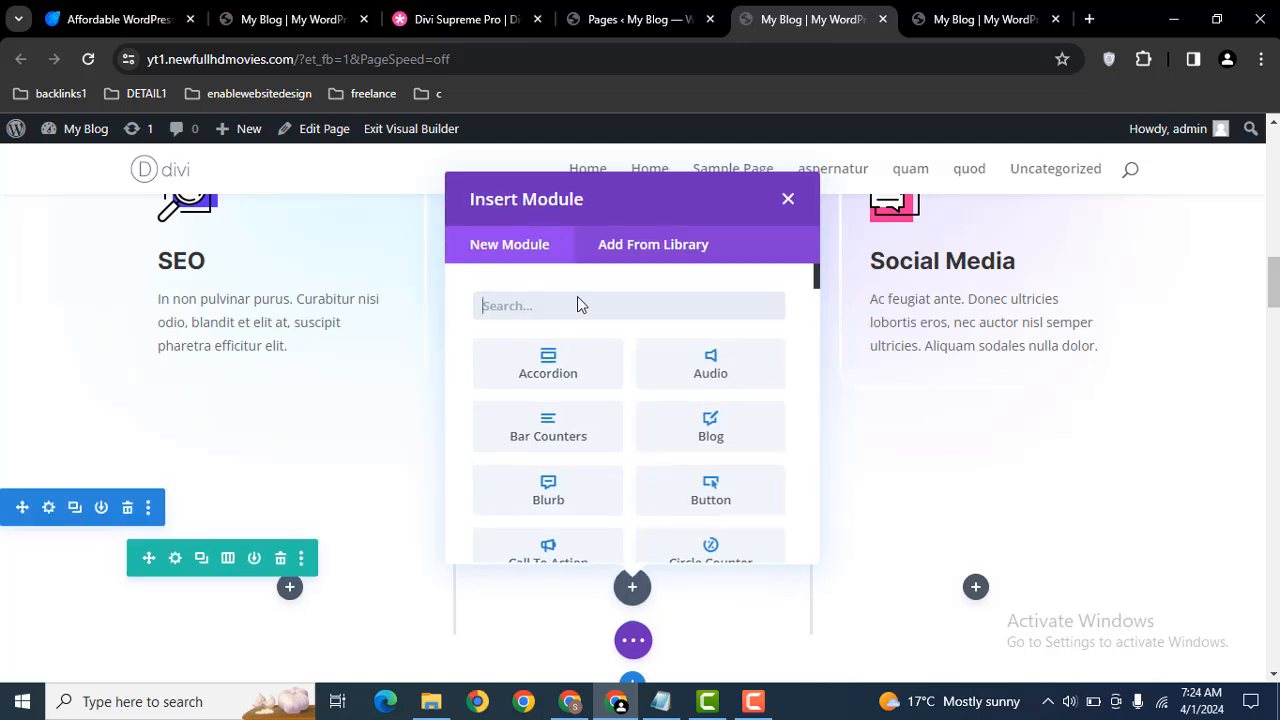
{"action": "type", "text": "floa"}
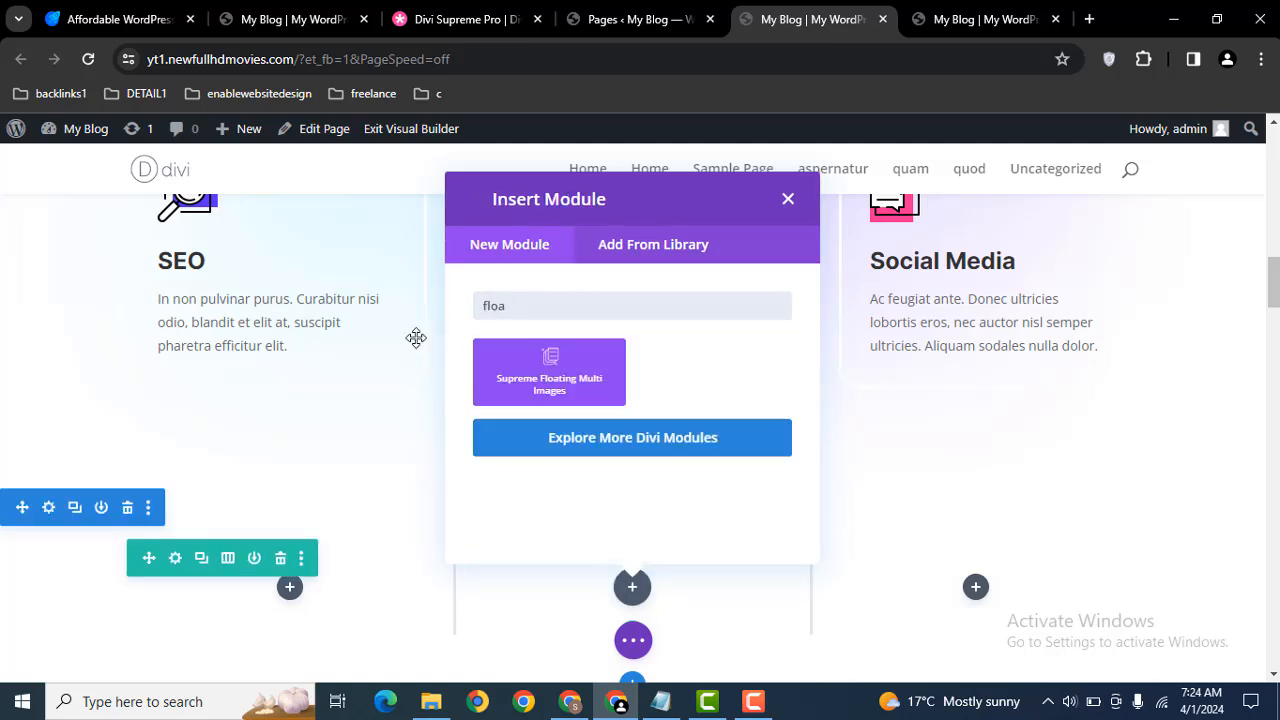
{"action": "left_click", "coordinate": [568, 372]}
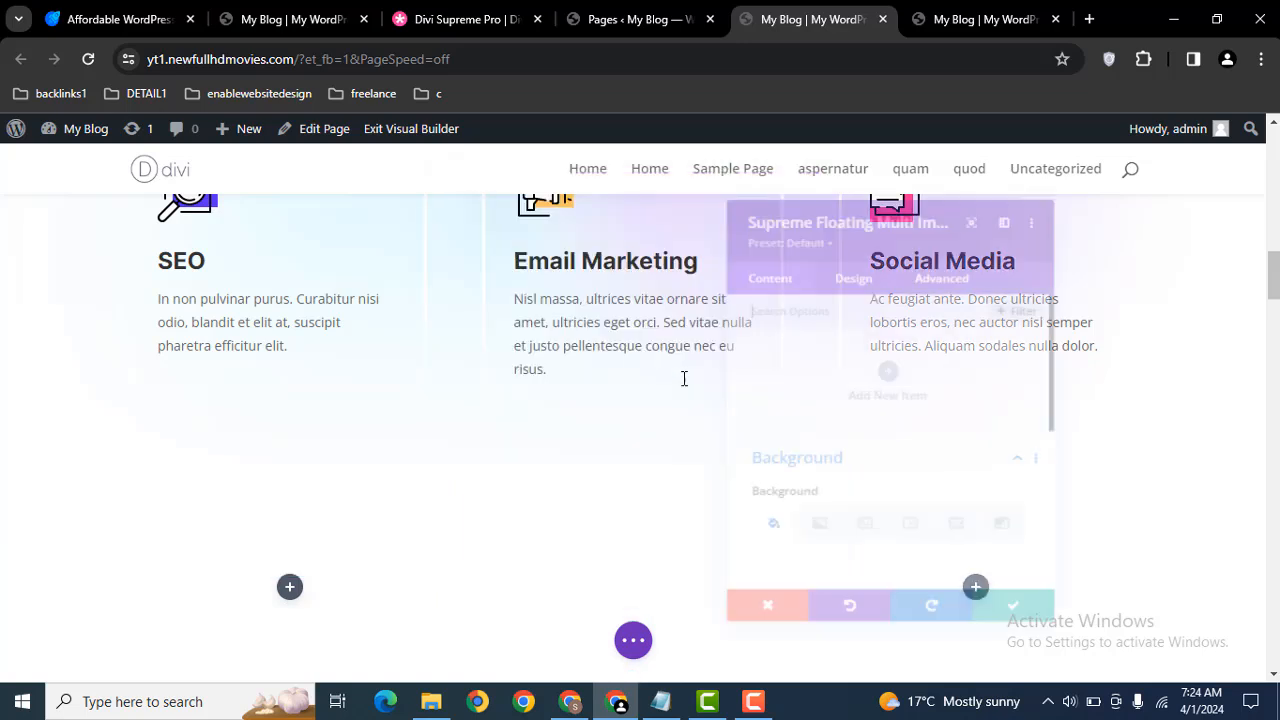
- Add an item to the floating images module and set its image to wp_dummy_content_generator_144.jpg from the Media Library
{"action": "left_click", "coordinate": [887, 367]}
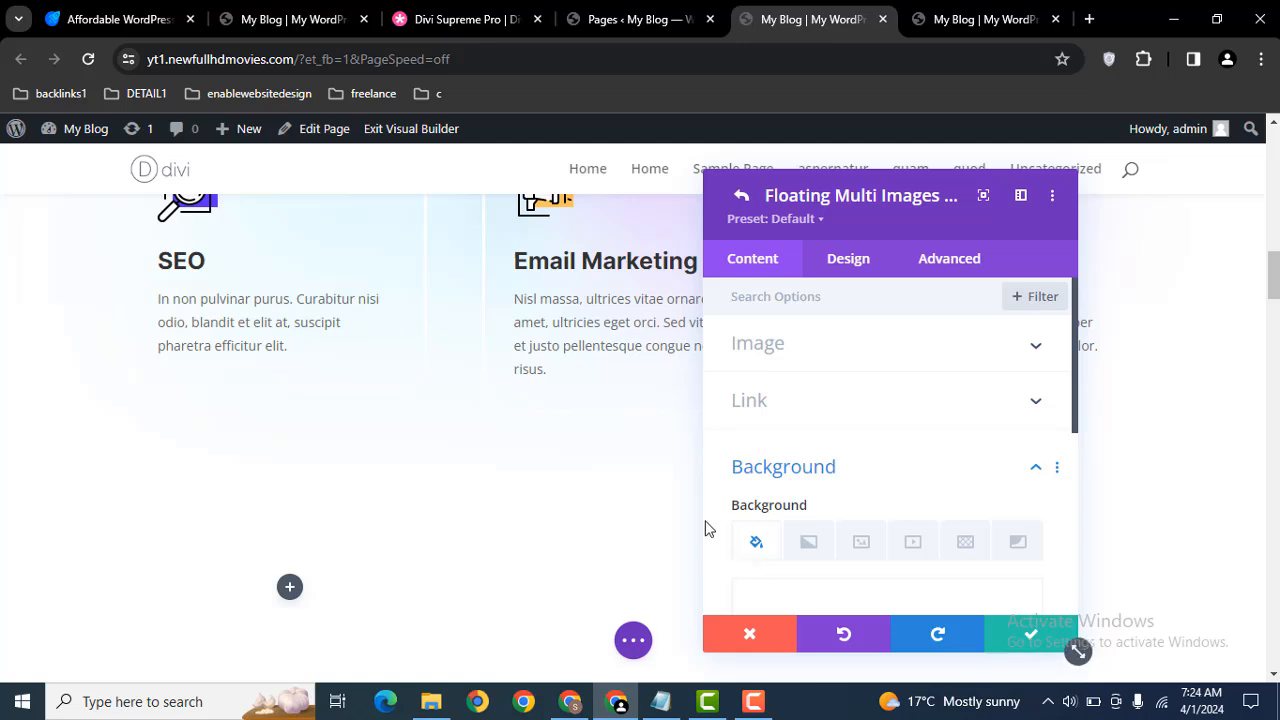
{"action": "right_click", "coordinate": [795, 360]}
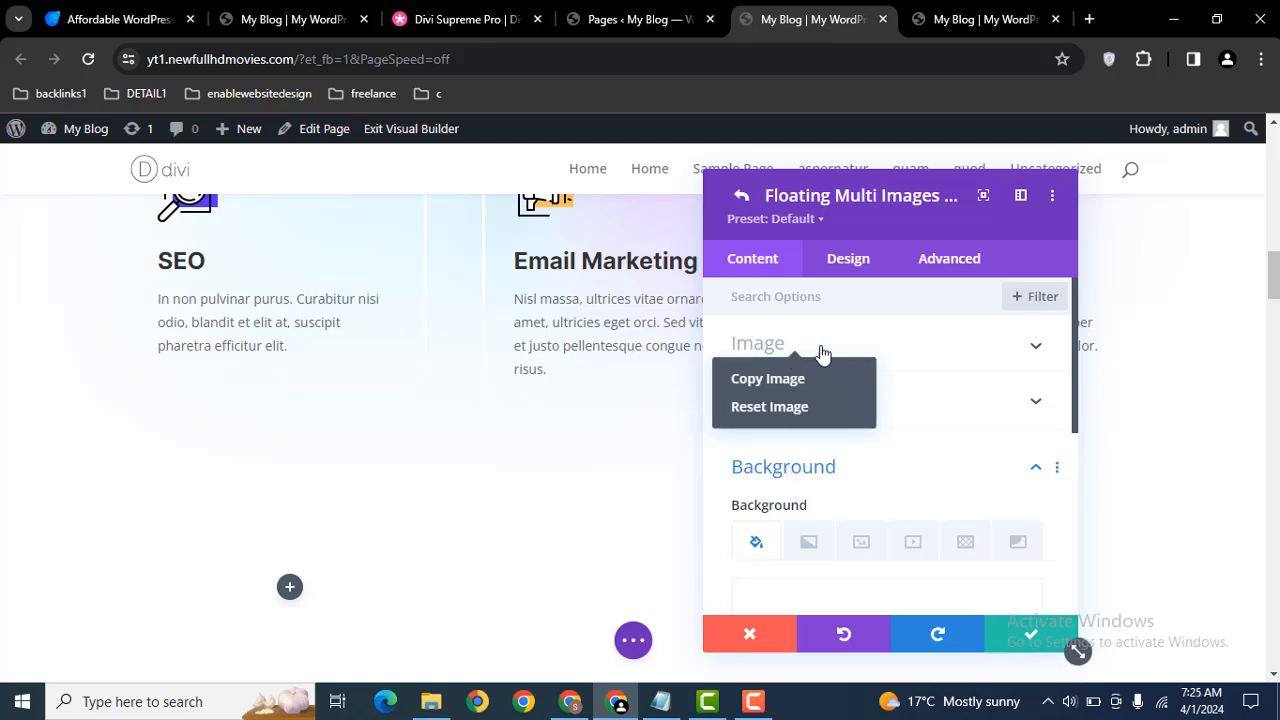
{"action": "left_click", "coordinate": [858, 335]}
{"action": "left_click", "coordinate": [809, 349]}
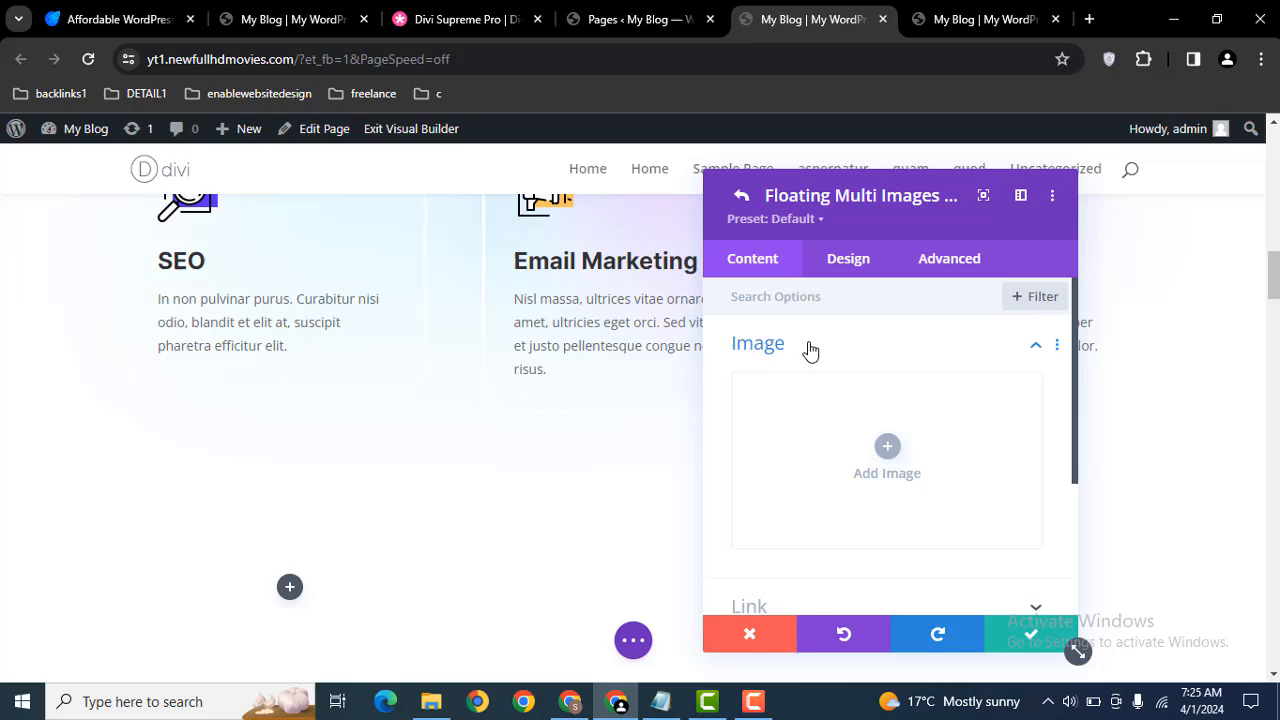
{"action": "left_click", "coordinate": [887, 447]}
{"action": "left_click", "coordinate": [337, 354]}
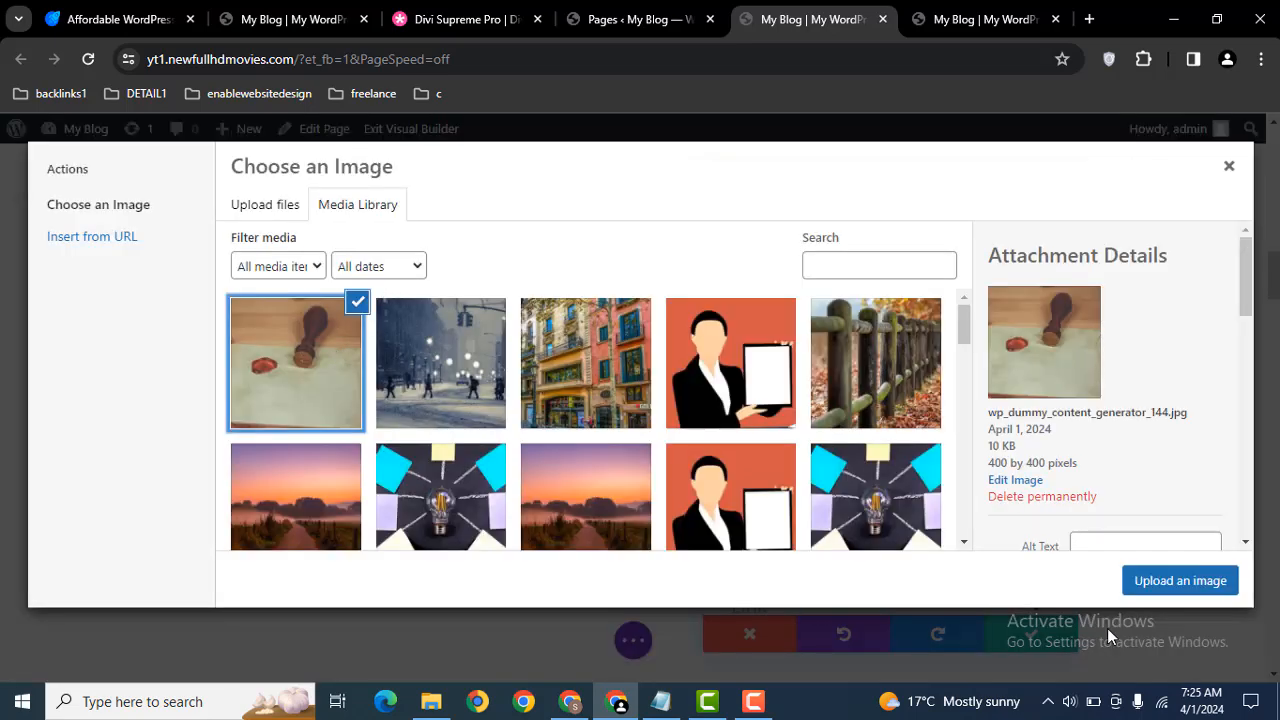
{"action": "left_click", "coordinate": [1158, 600]}
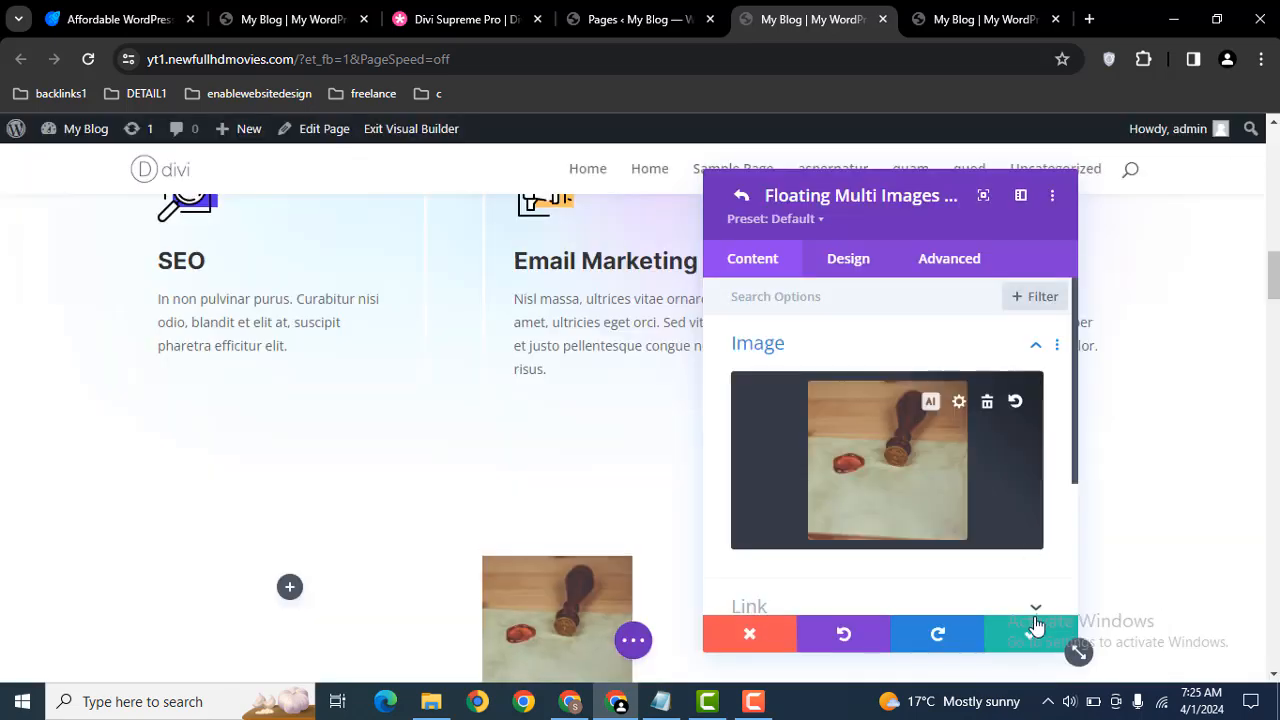
- Duplicate the saved image item and set the copy's image to the snowy street crossing photo from the Media Library
{"action": "left_click", "coordinate": [1027, 637]}
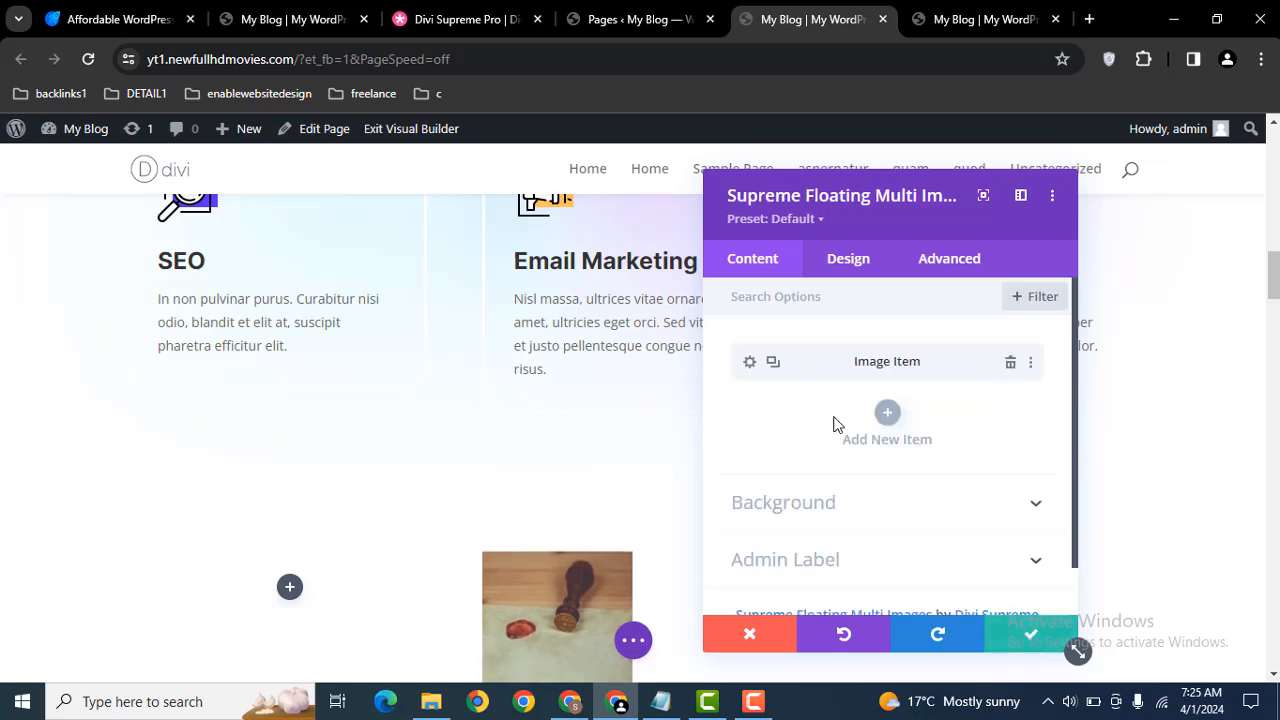
{"action": "left_click", "coordinate": [773, 367]}
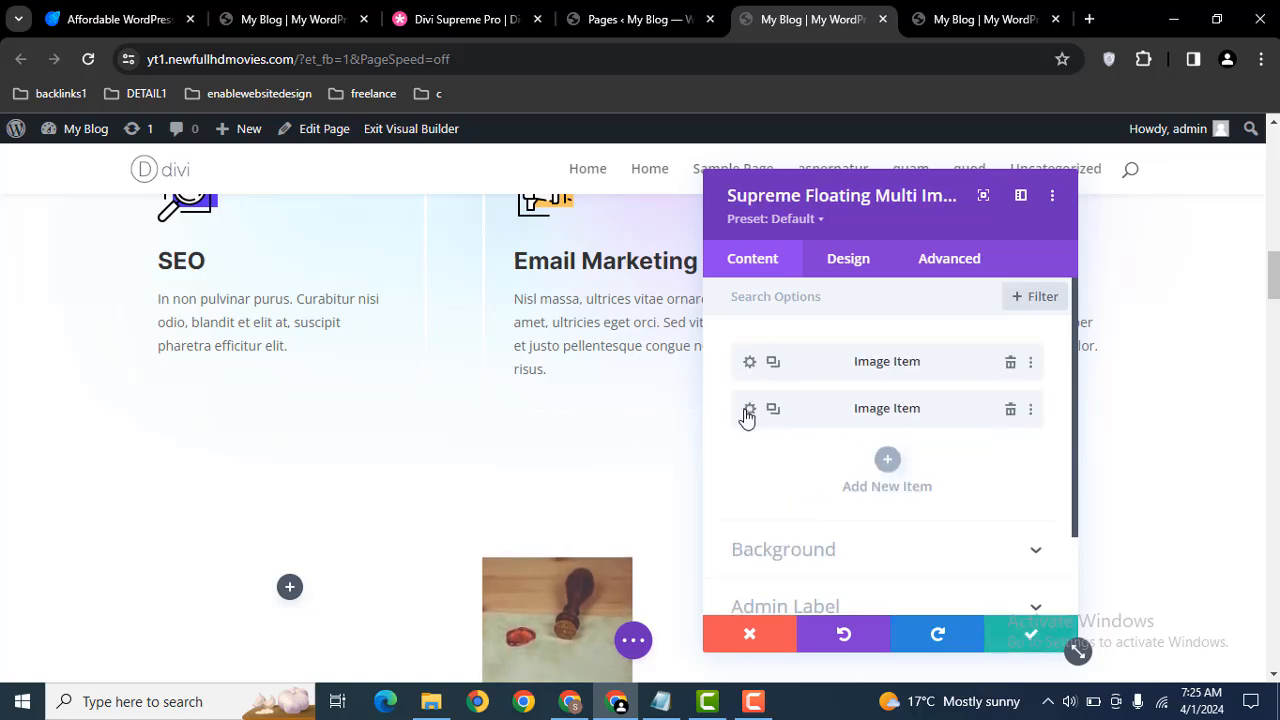
{"action": "left_click", "coordinate": [749, 408]}
{"action": "left_click", "coordinate": [935, 463]}
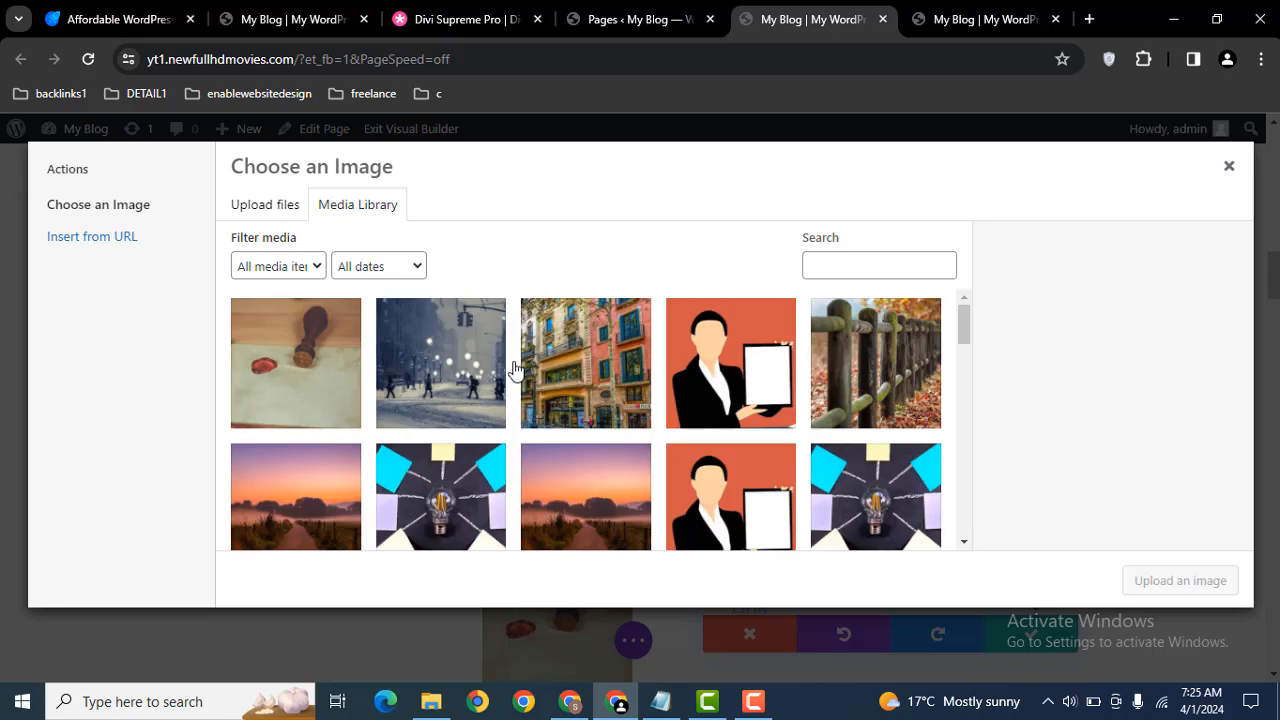
{"action": "left_click", "coordinate": [432, 386]}
{"action": "left_click", "coordinate": [1152, 581]}
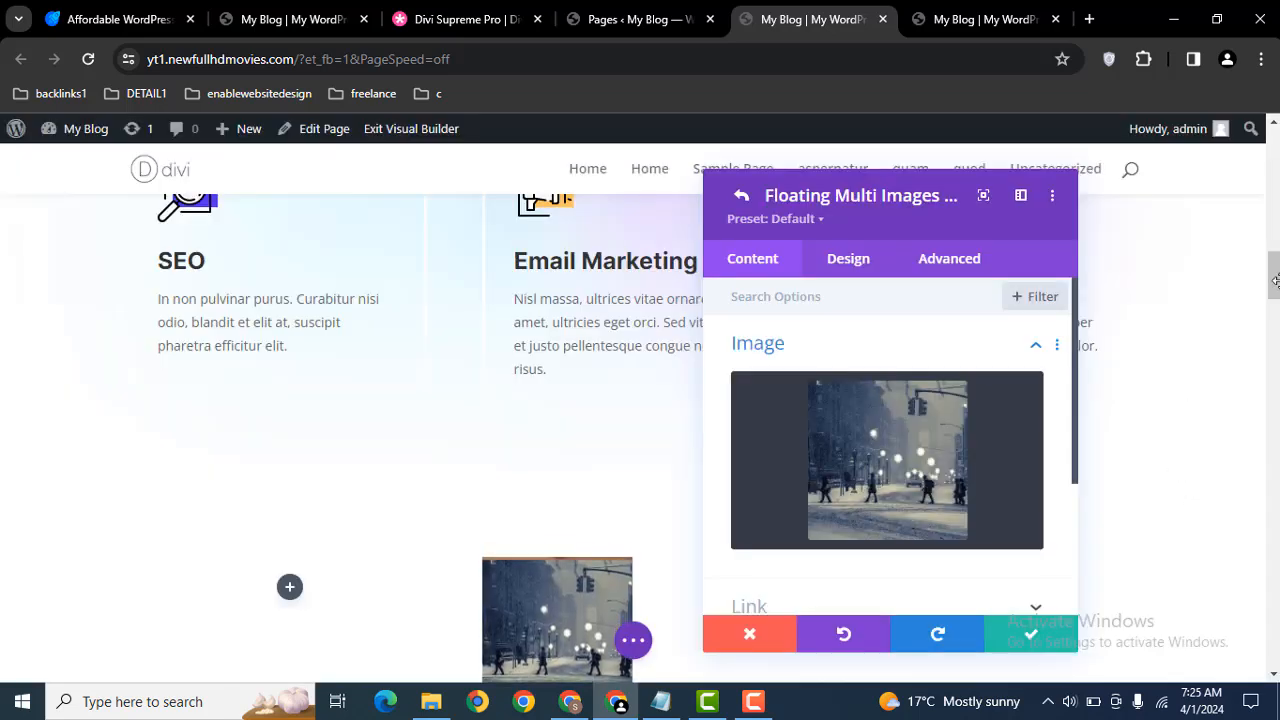
- Review the second image item's preview and its content and design options, and save the item
{"action": "left_click_drag", "start_coordinate": [1276, 281], "coordinate": [1276, 308]}
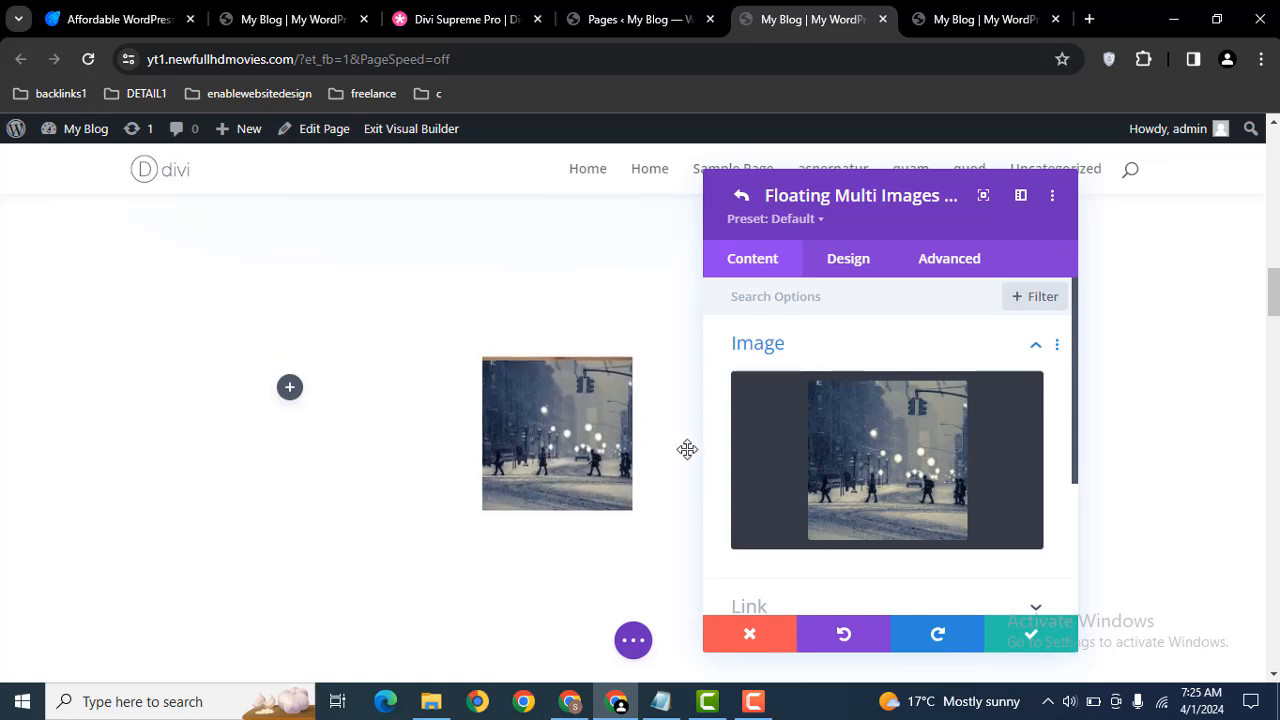
{"action": "left_click_drag", "start_coordinate": [1077, 403], "coordinate": [1080, 510]}
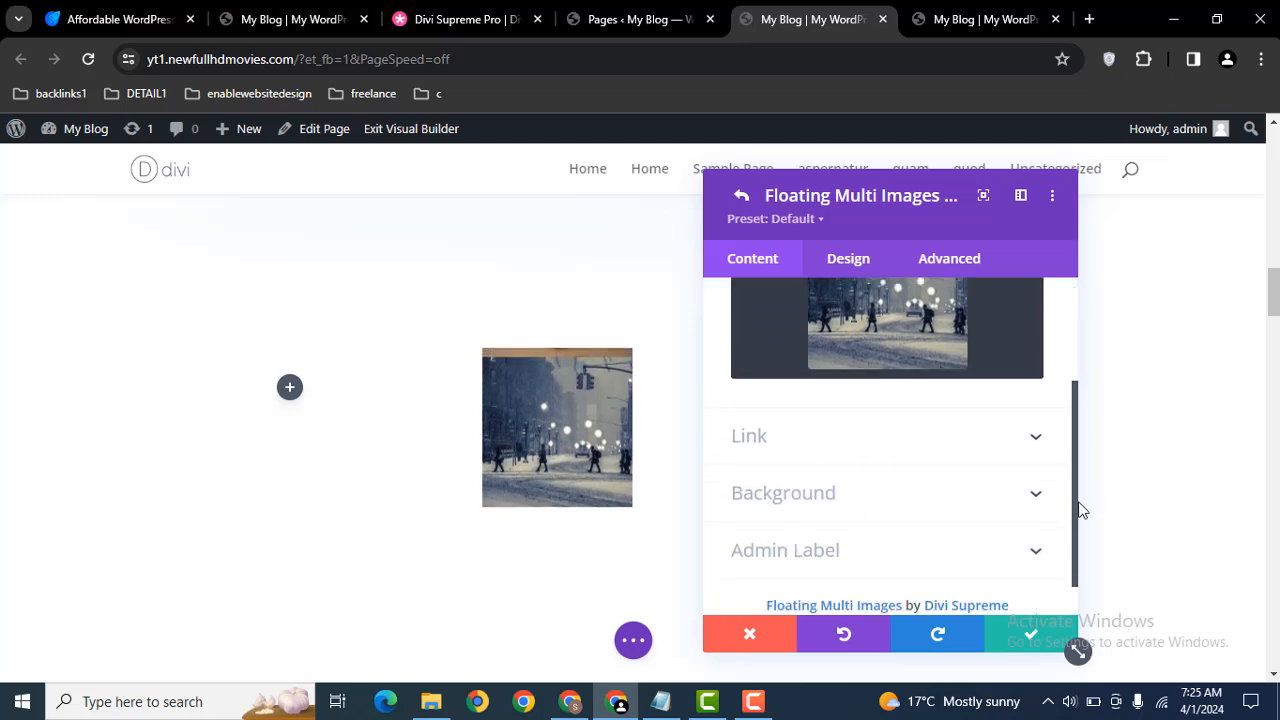
{"action": "left_click", "coordinate": [846, 258]}
{"action": "left_click", "coordinate": [752, 258]}
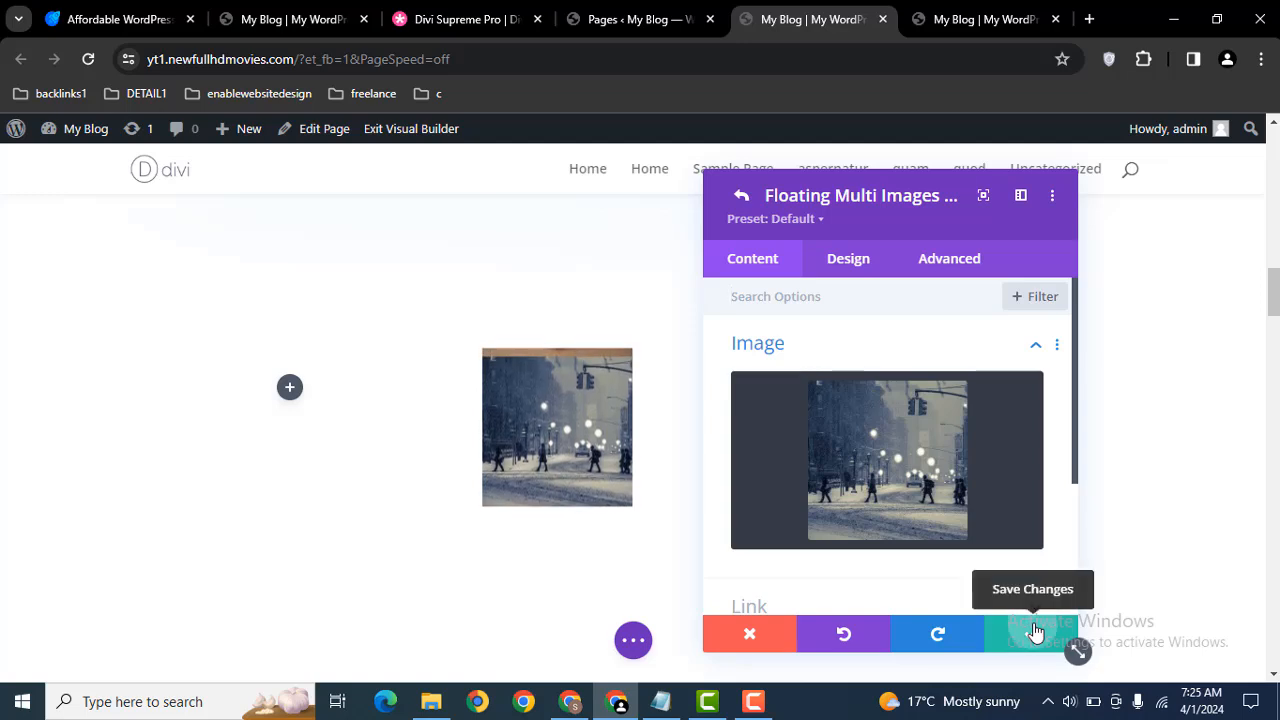
{"action": "left_click", "coordinate": [1035, 632]}
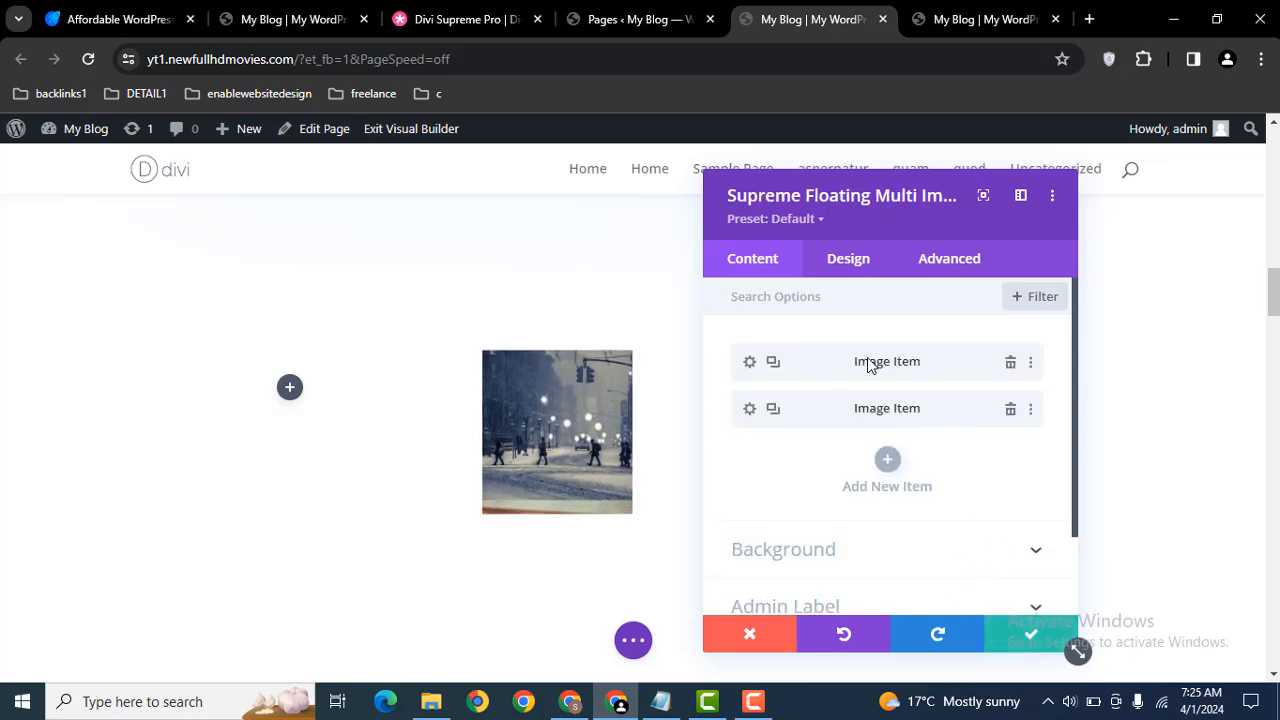
- Set the Floating Multi Images module's height to 646px in its sizing options and save the module
{"action": "left_click", "coordinate": [848, 260]}
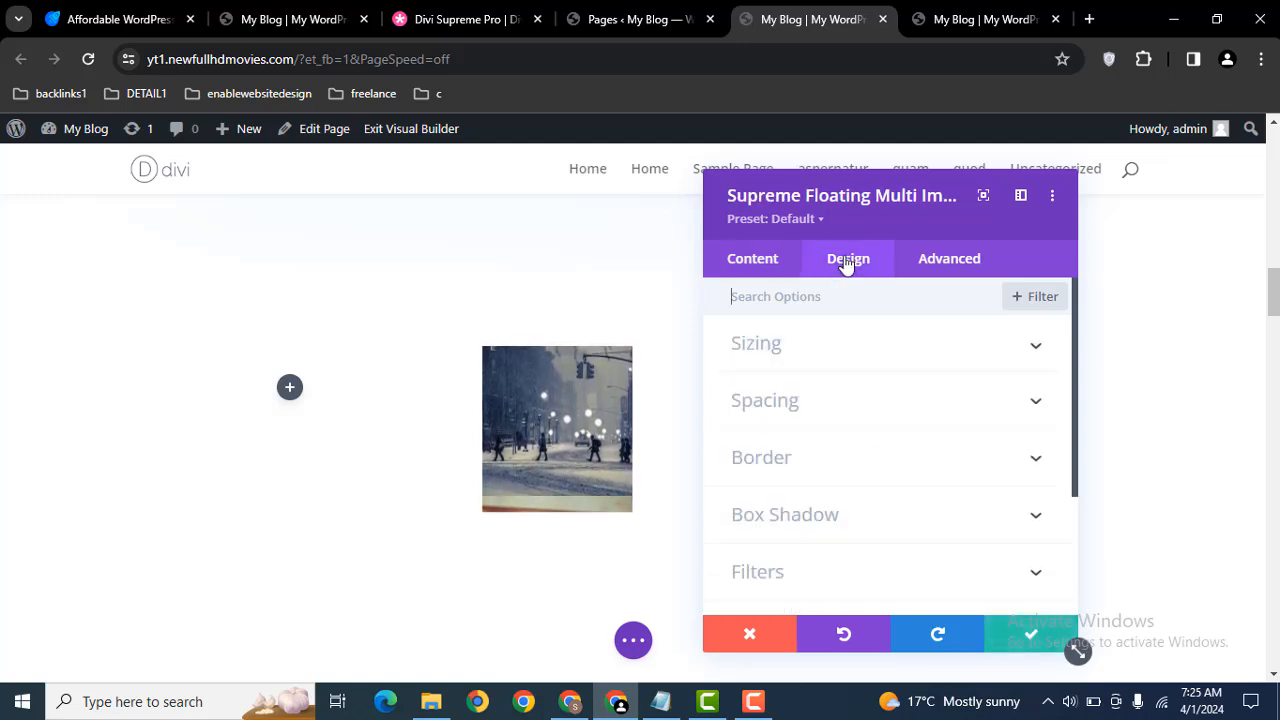
{"action": "left_click", "coordinate": [873, 346]}
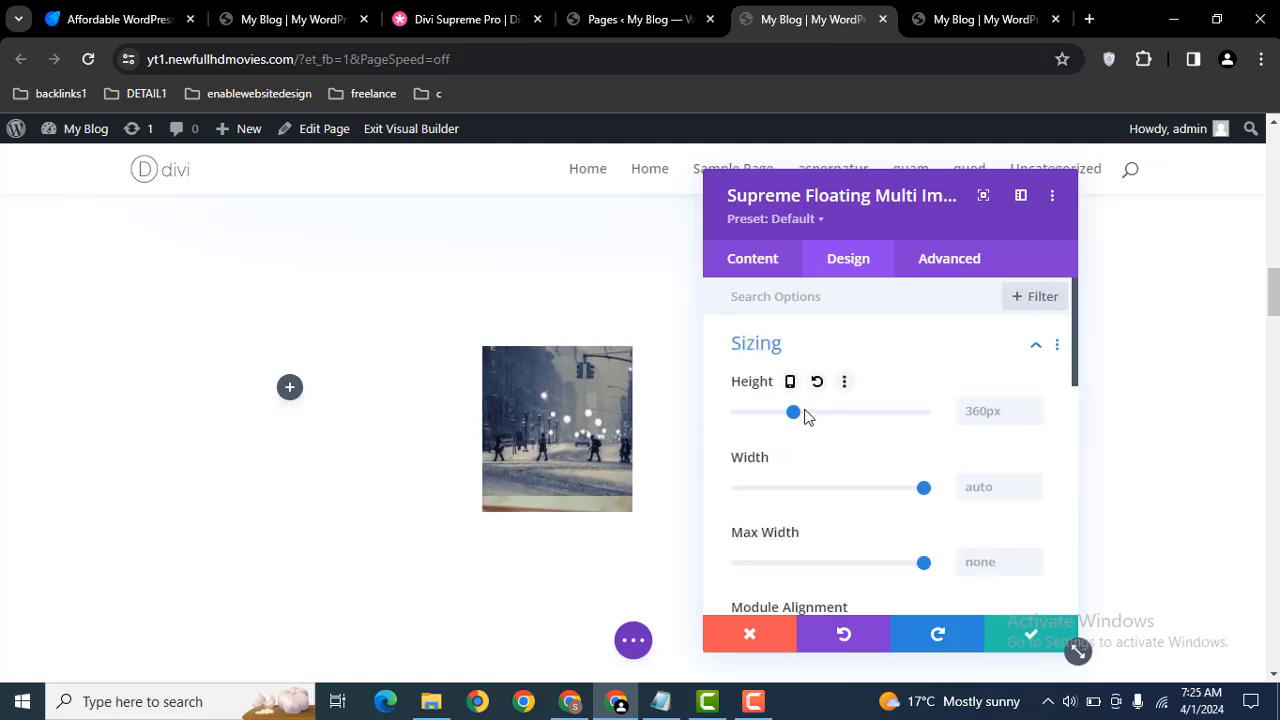
{"action": "left_click_drag", "start_coordinate": [805, 415], "coordinate": [840, 415]}
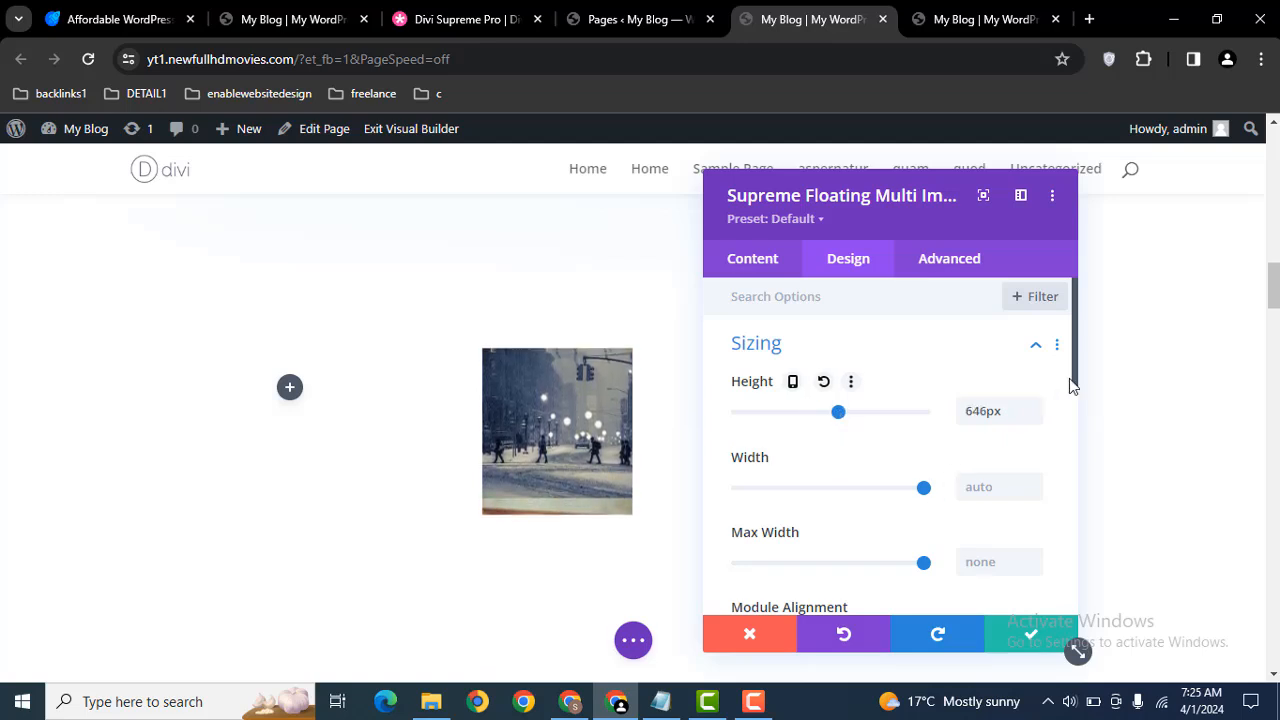
{"action": "left_click_drag", "start_coordinate": [1073, 372], "coordinate": [1099, 588]}
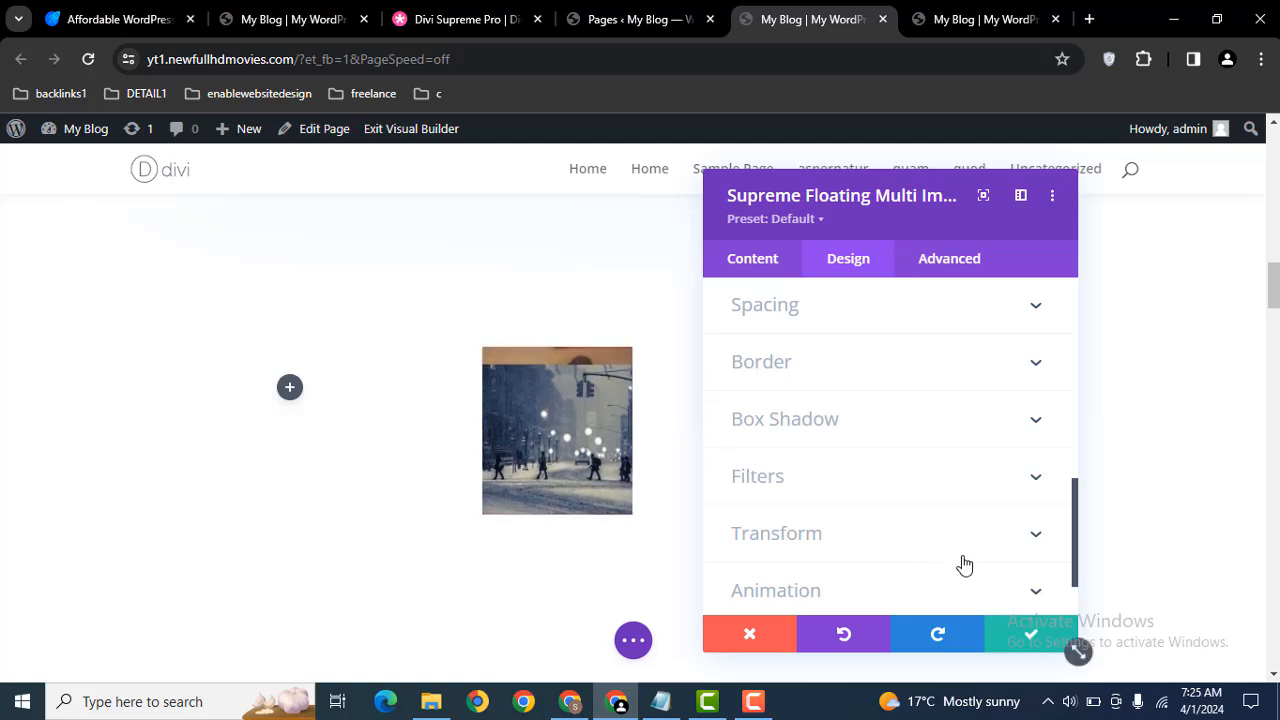
{"action": "left_click", "coordinate": [1020, 636]}
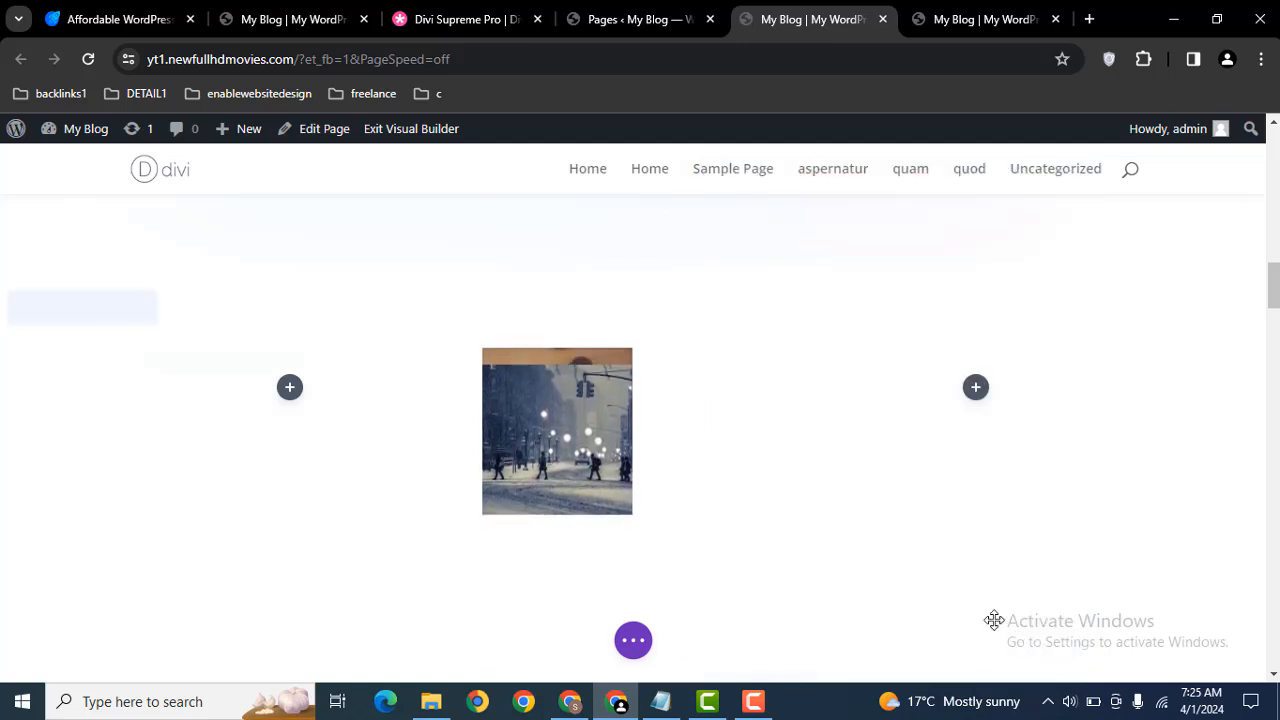